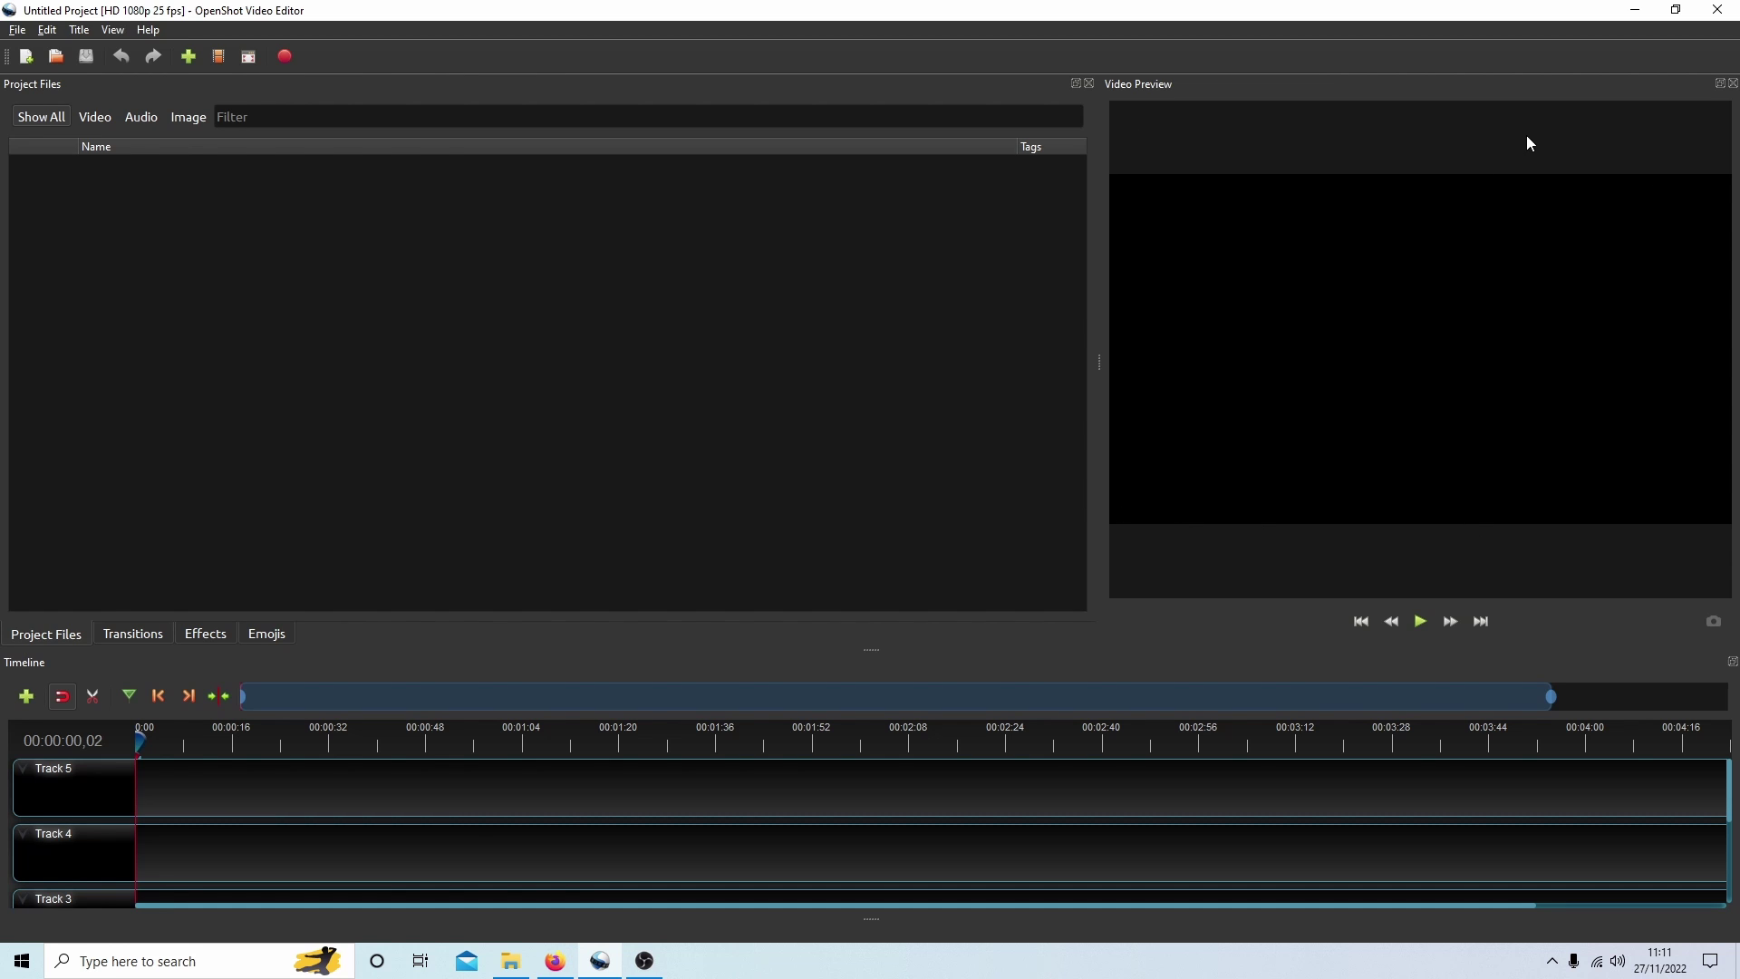
Step: Open Edit > Preferences on the Preview settings, where the default profile is HD 1080p 25 fps
click(47, 30)
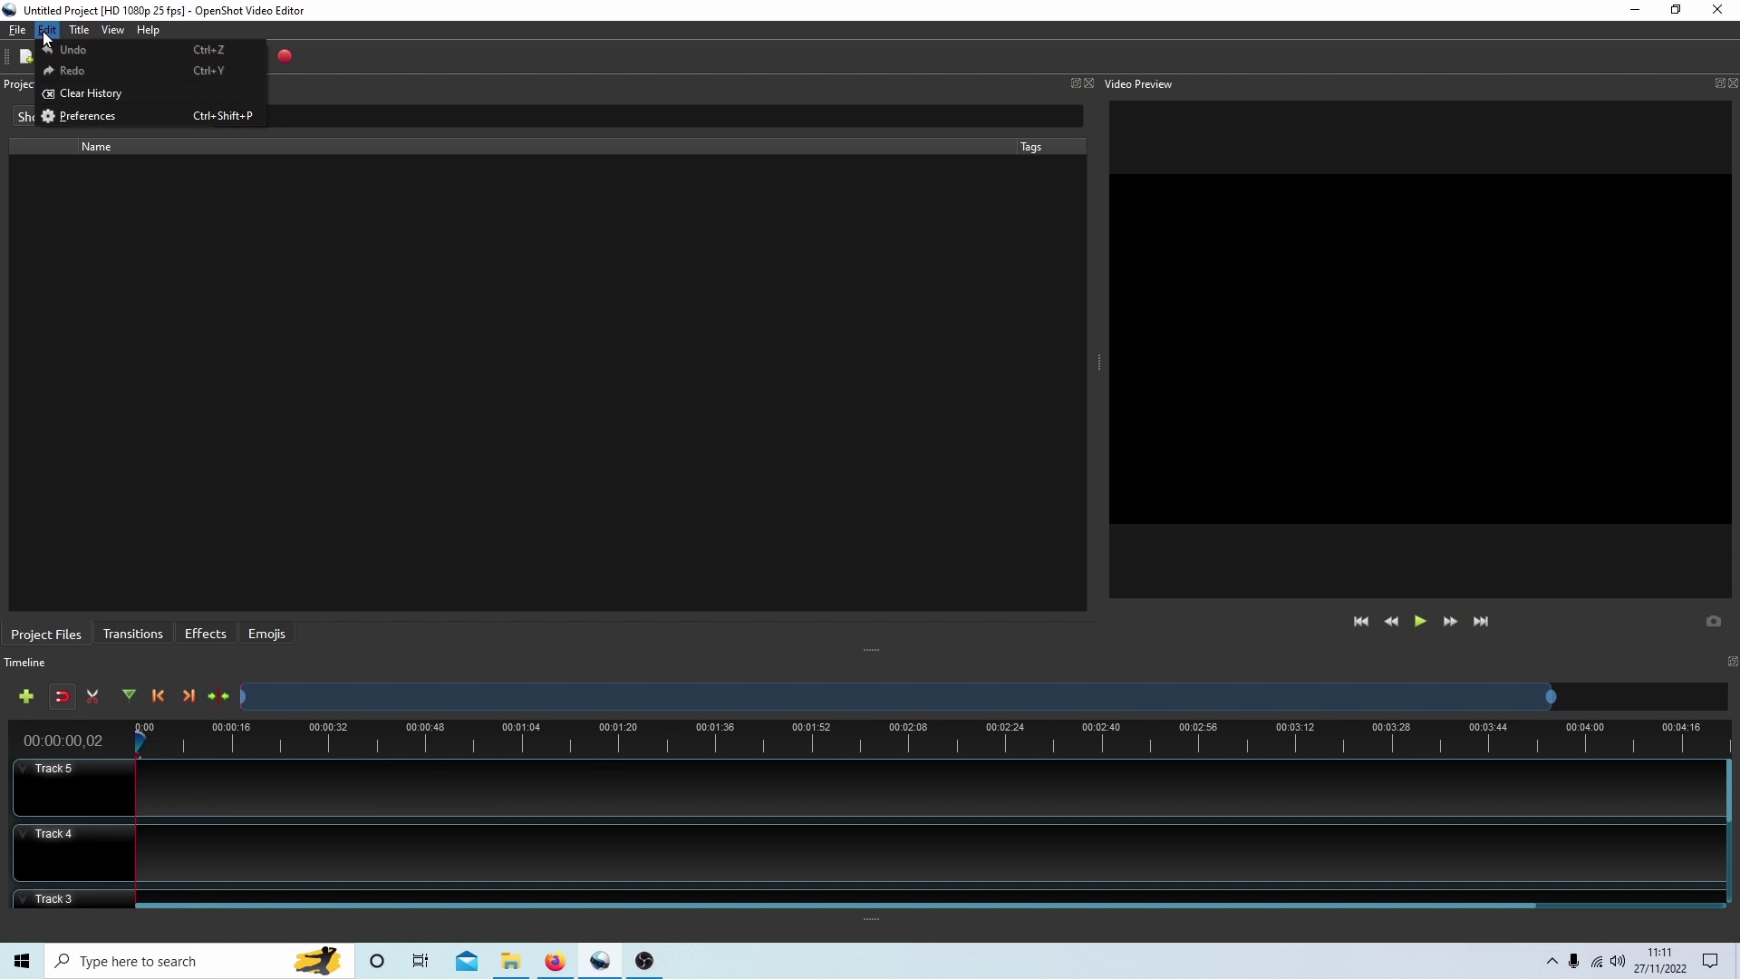
click(88, 120)
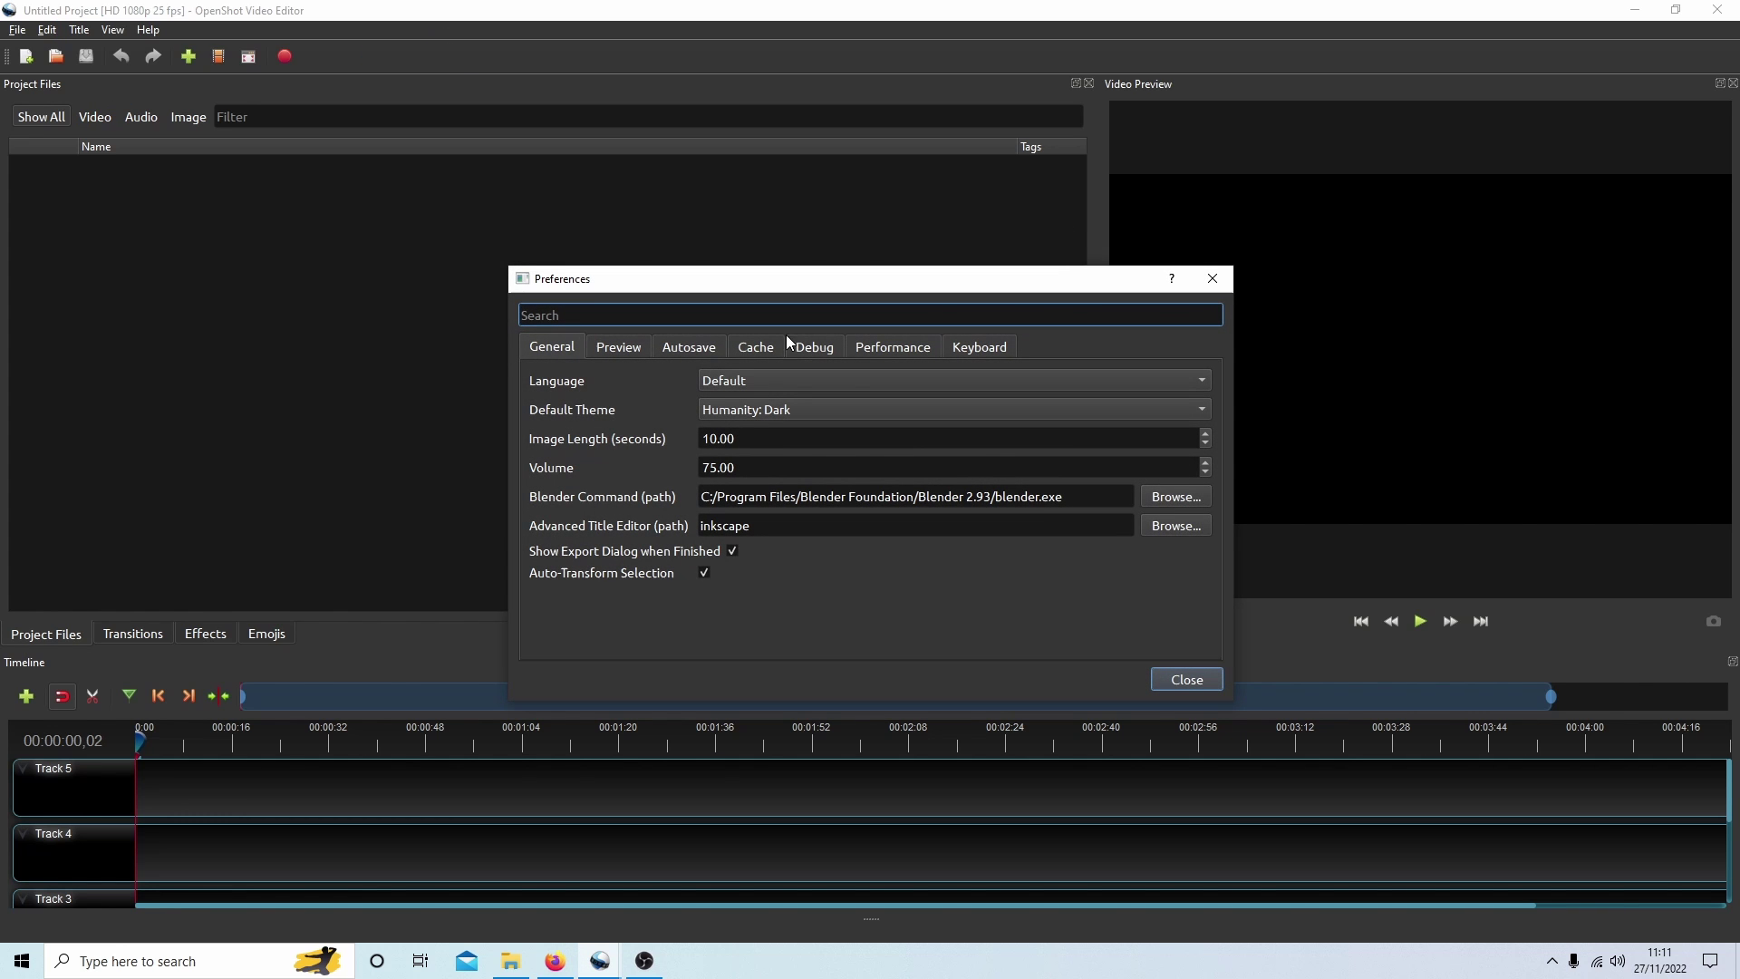
click(617, 351)
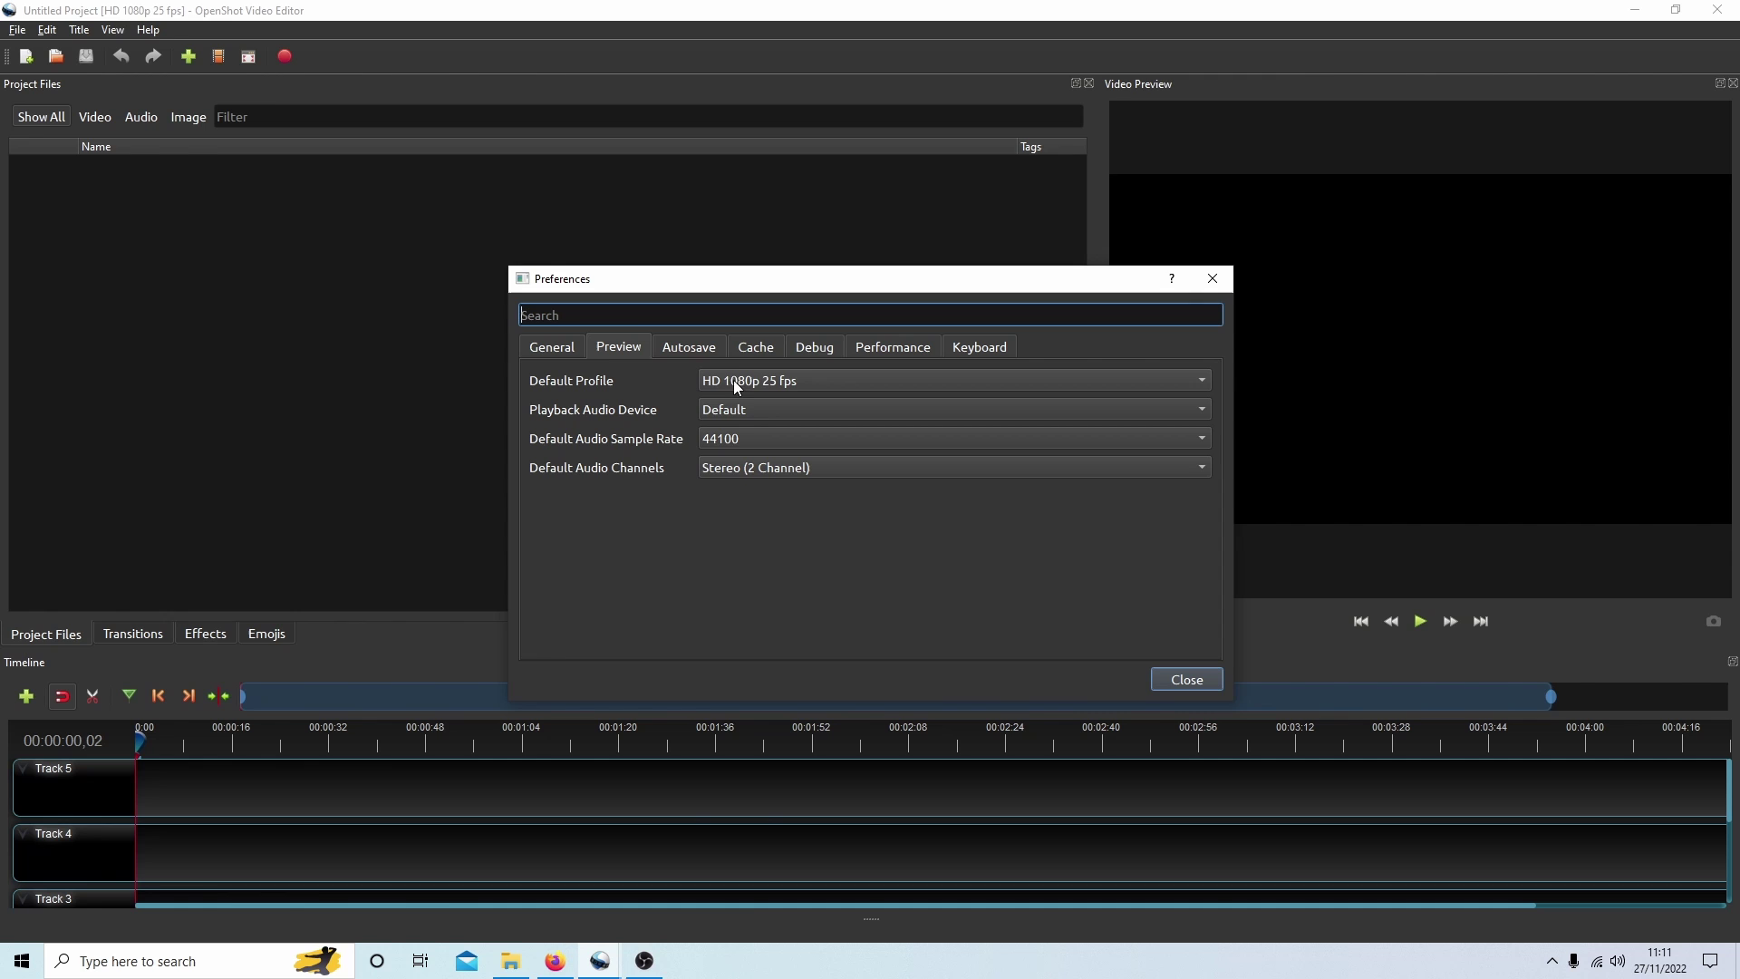
Step: Change the default profile to HD Vertical 1080p 30 fps and close Preferences
click(767, 379)
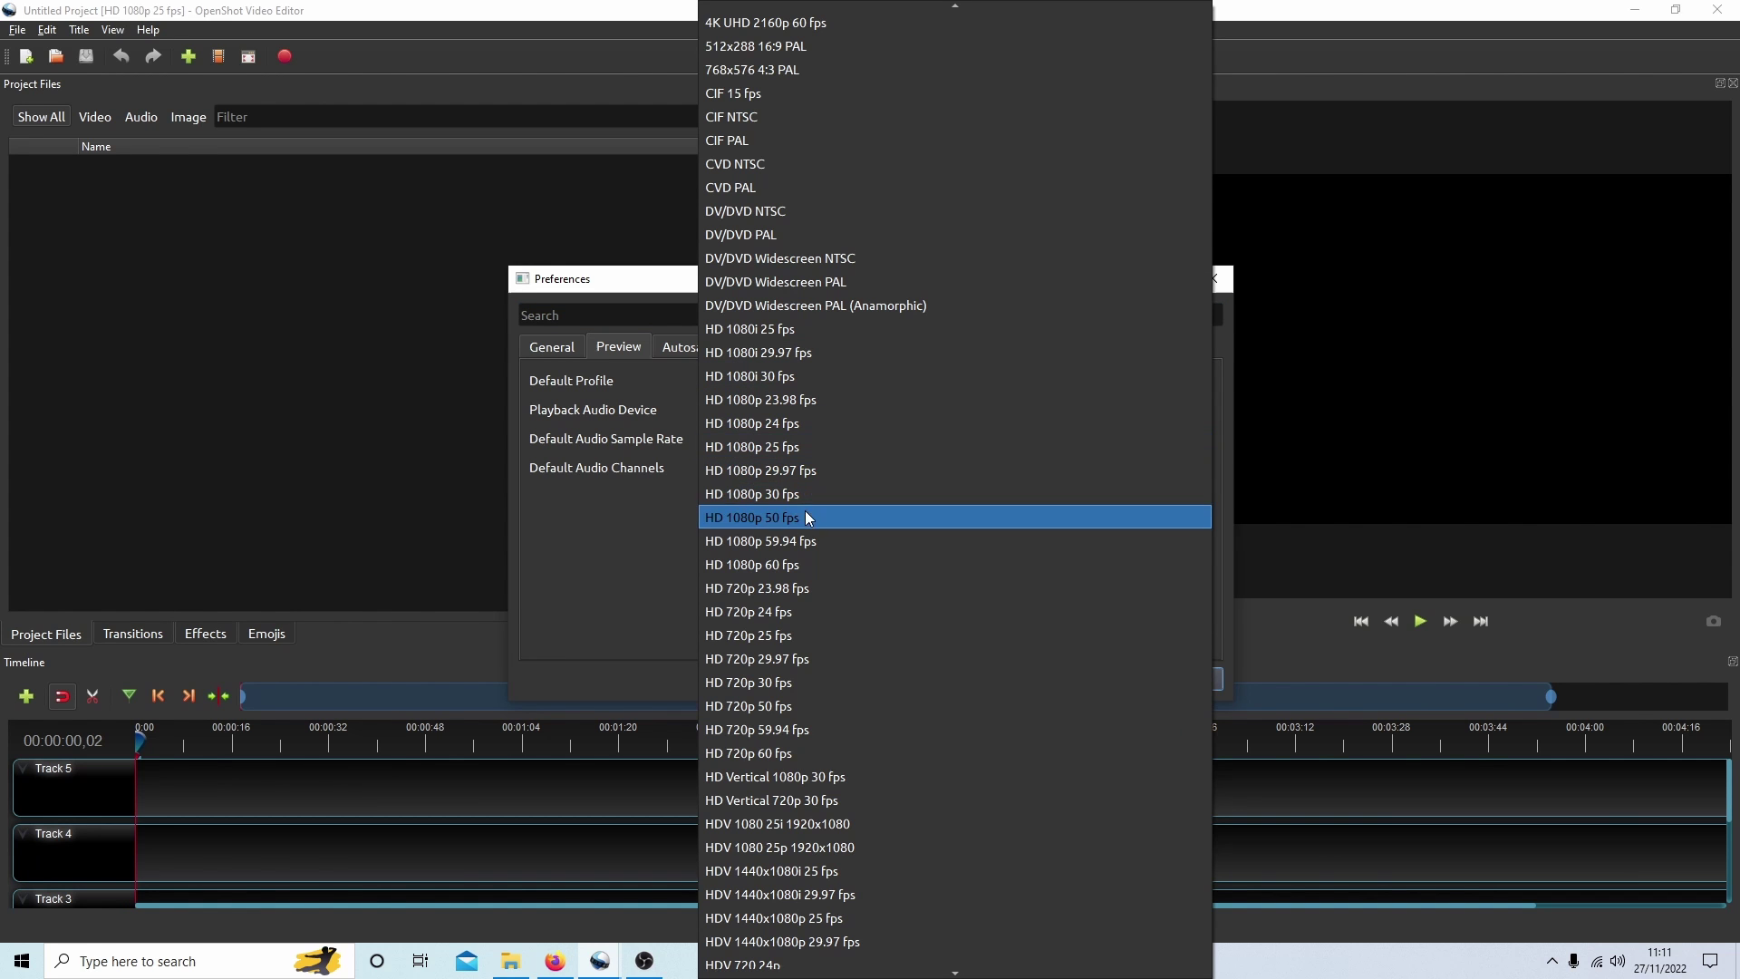
scroll(789, 571, down, 2)
scroll(787, 625, down, 4)
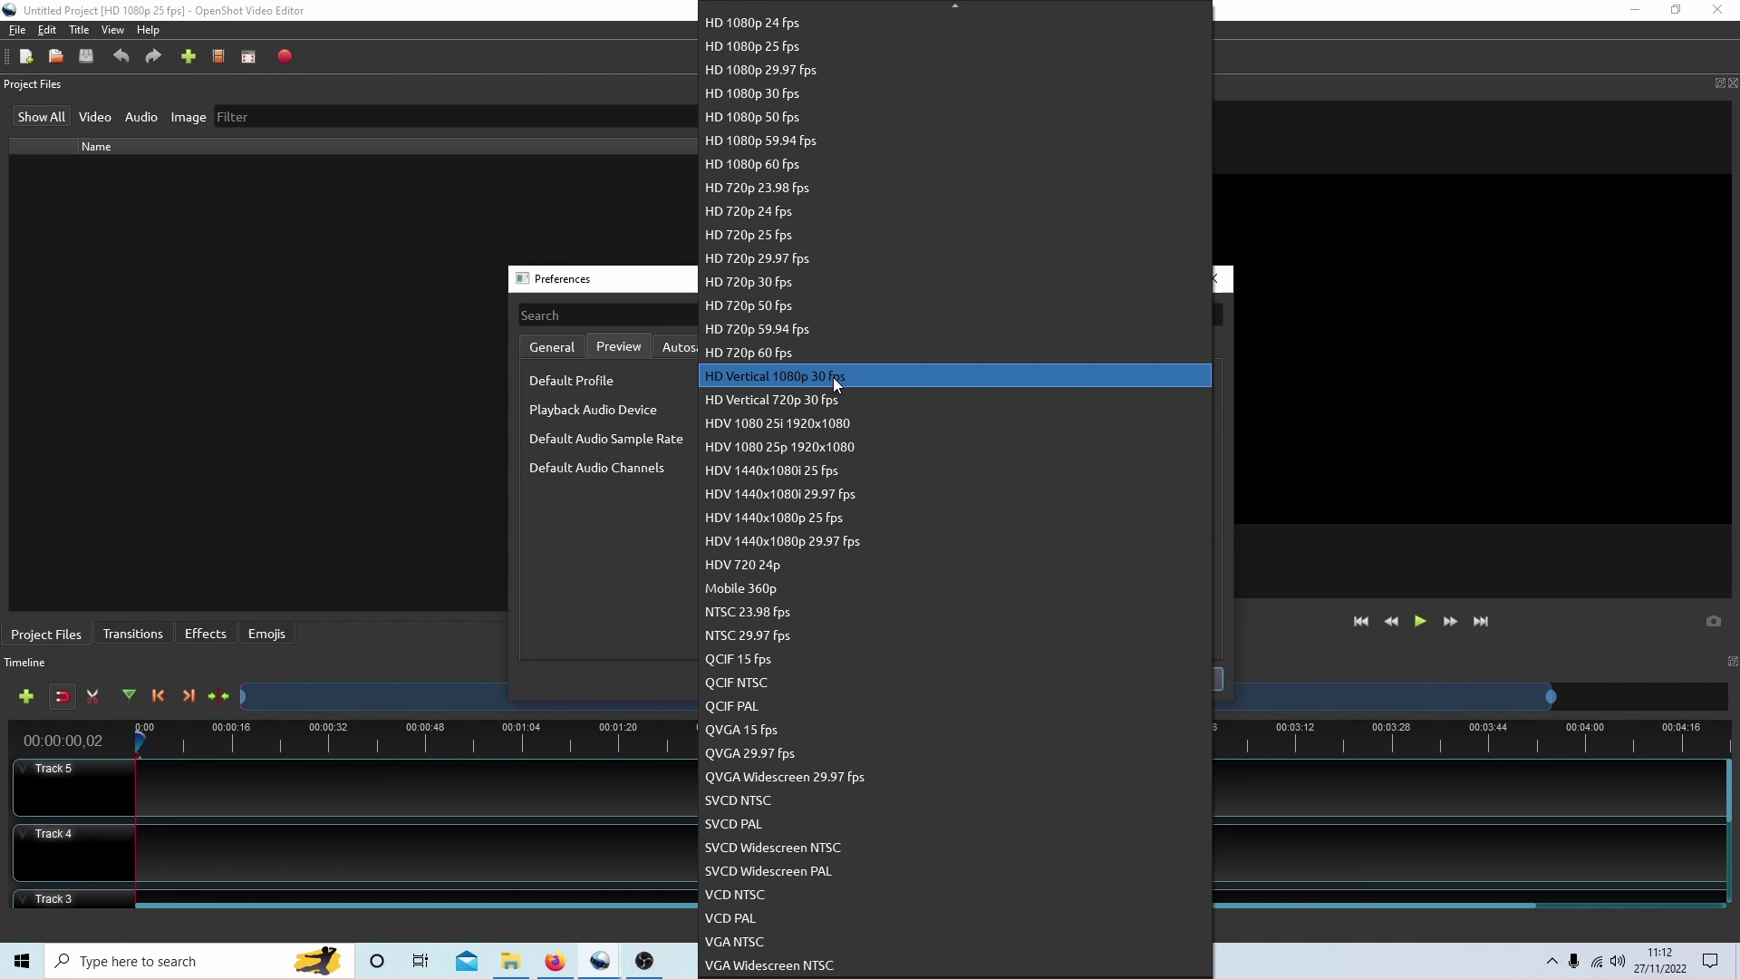
click(833, 377)
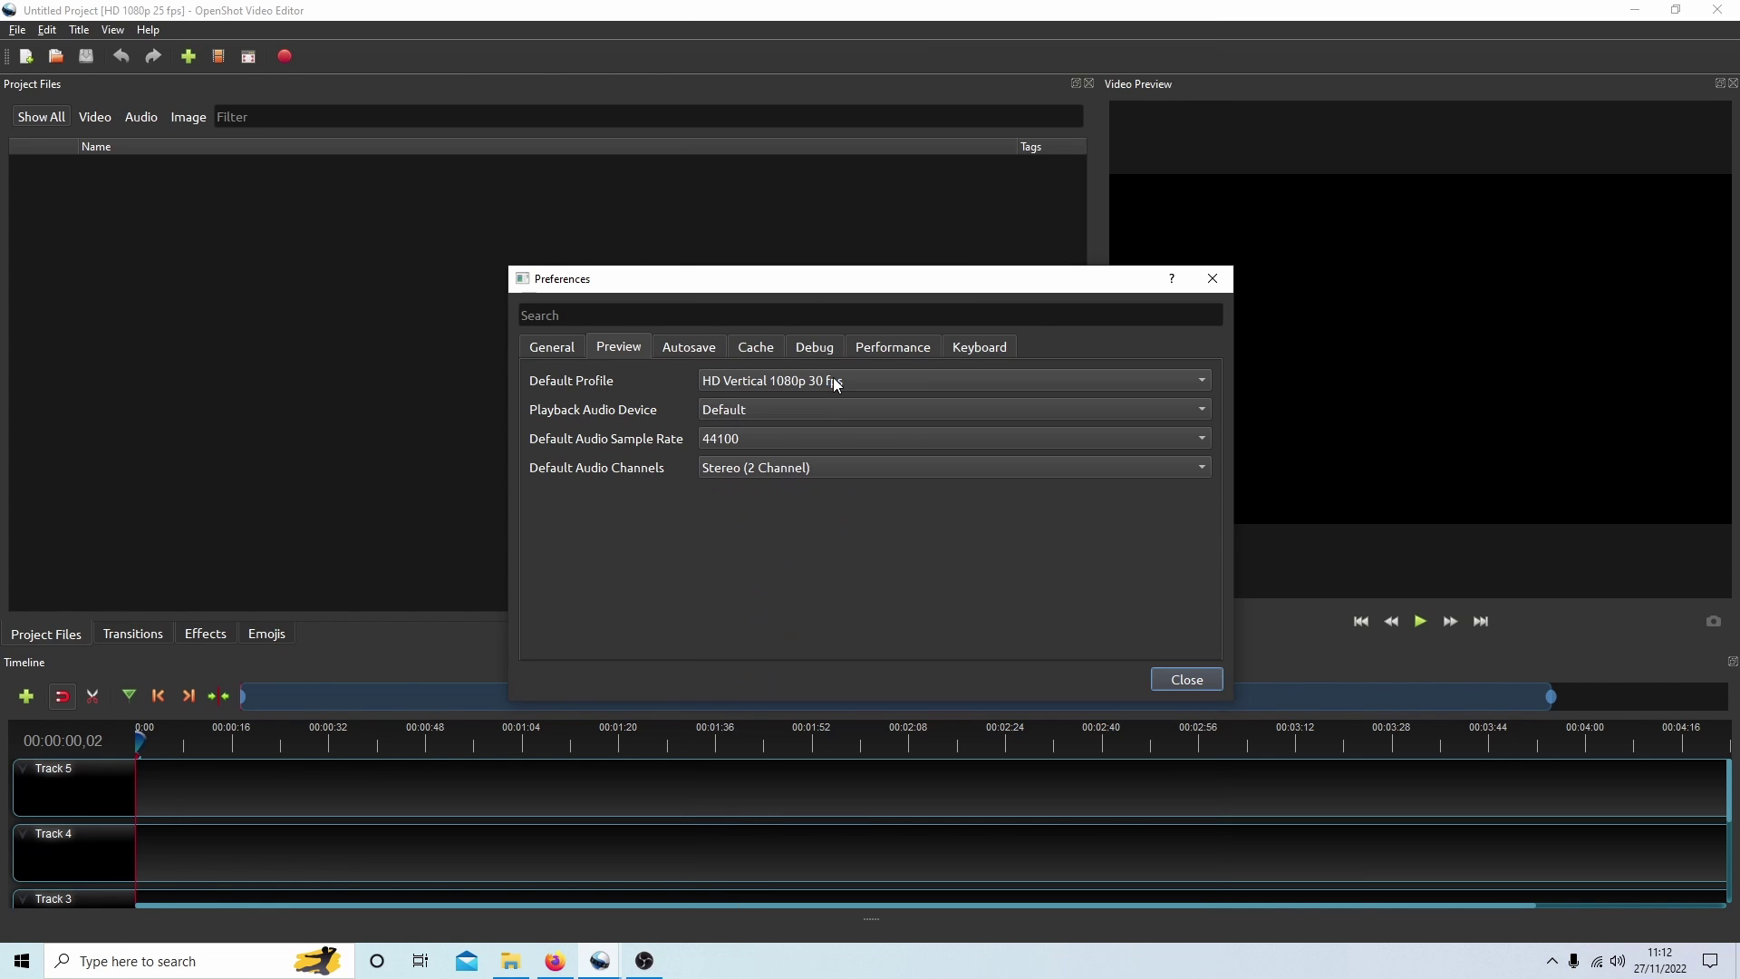
click(1180, 680)
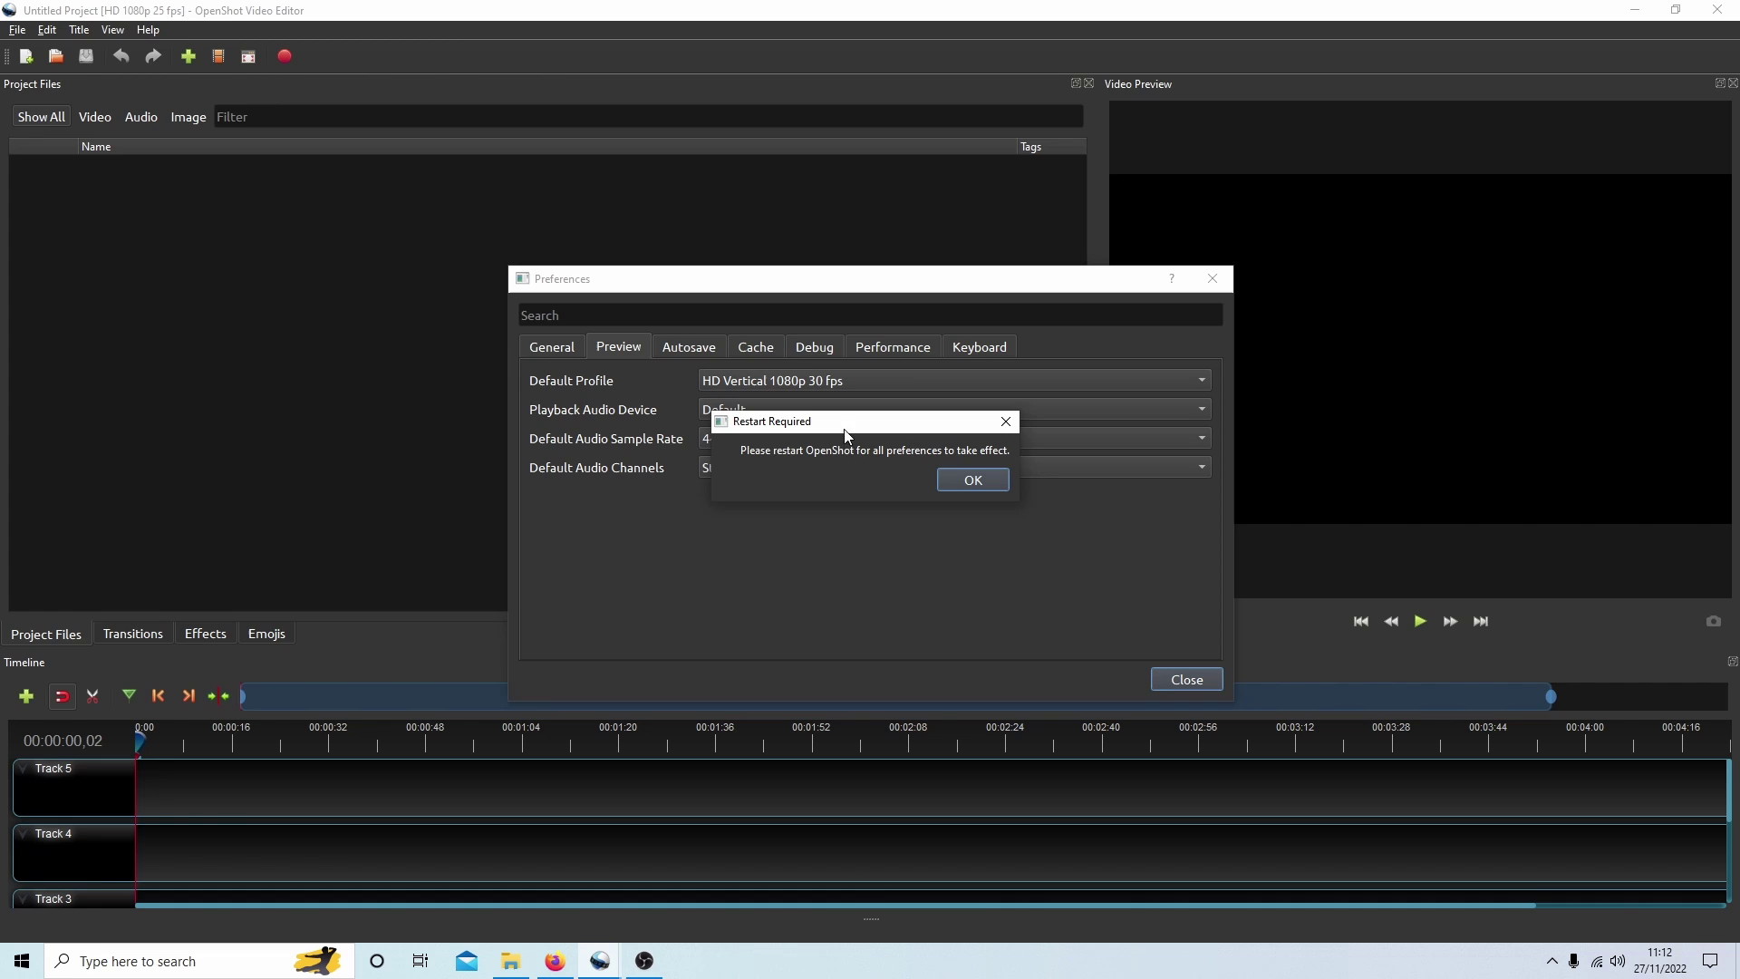
Step: Acknowledge the Restart Required notice and close OpenShot so it relaunches with the vertical profile
click(973, 480)
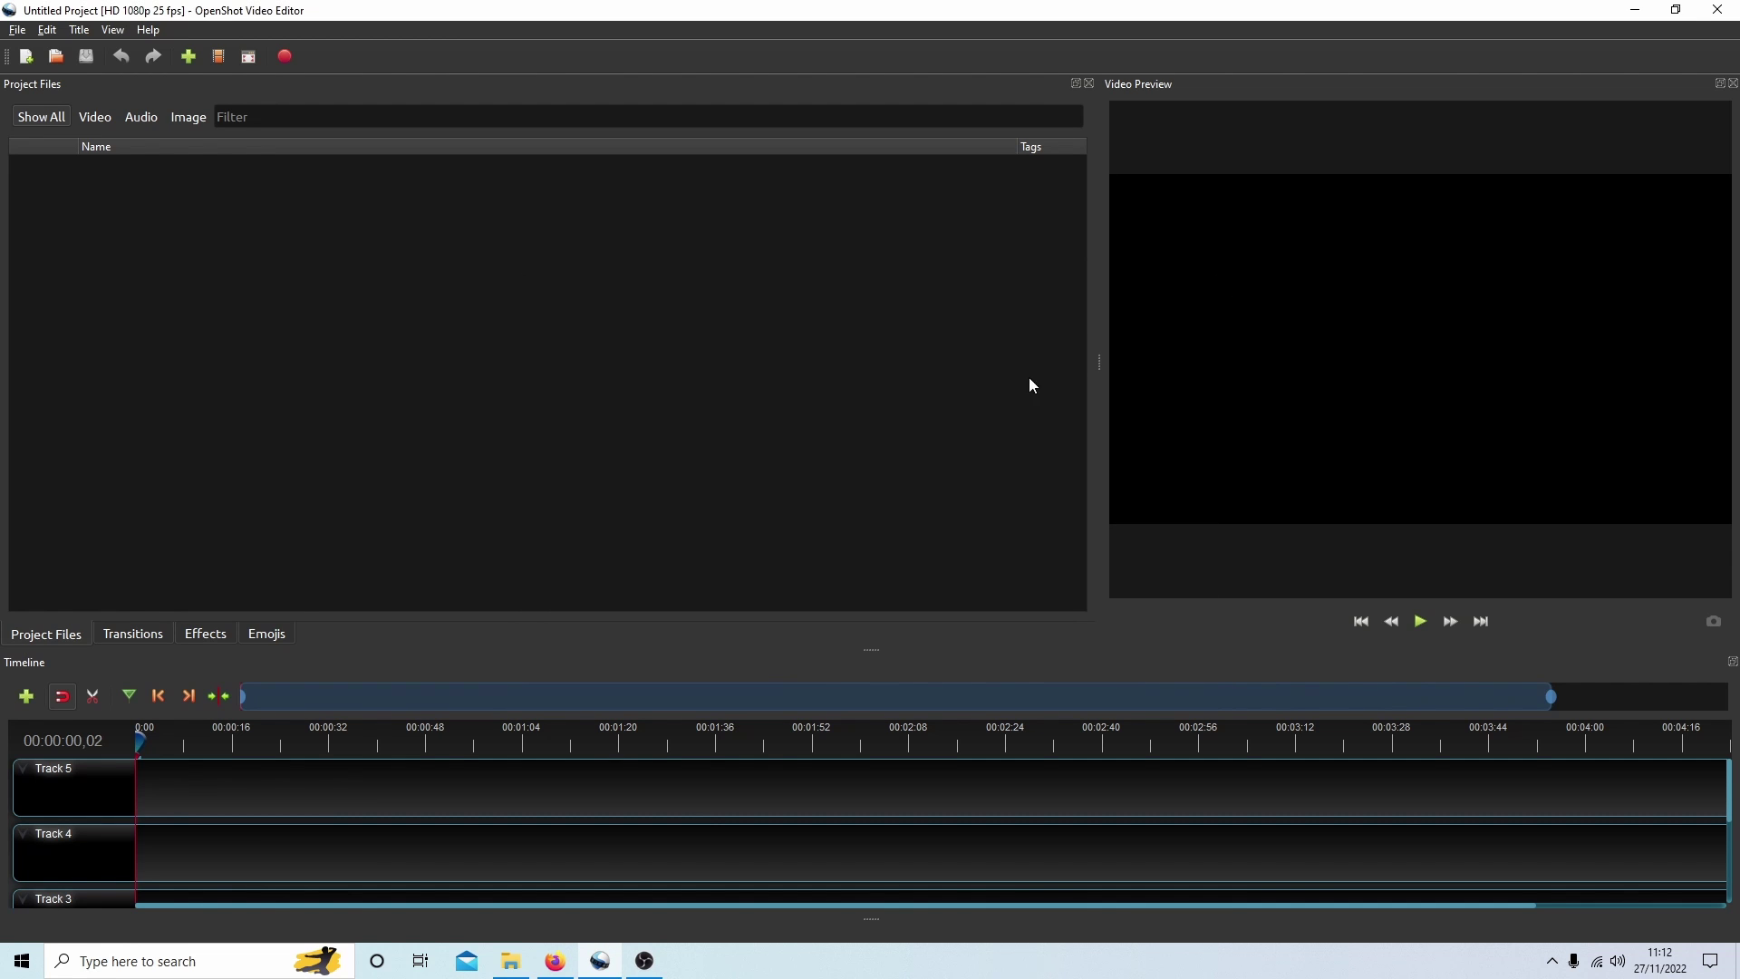
click(1717, 11)
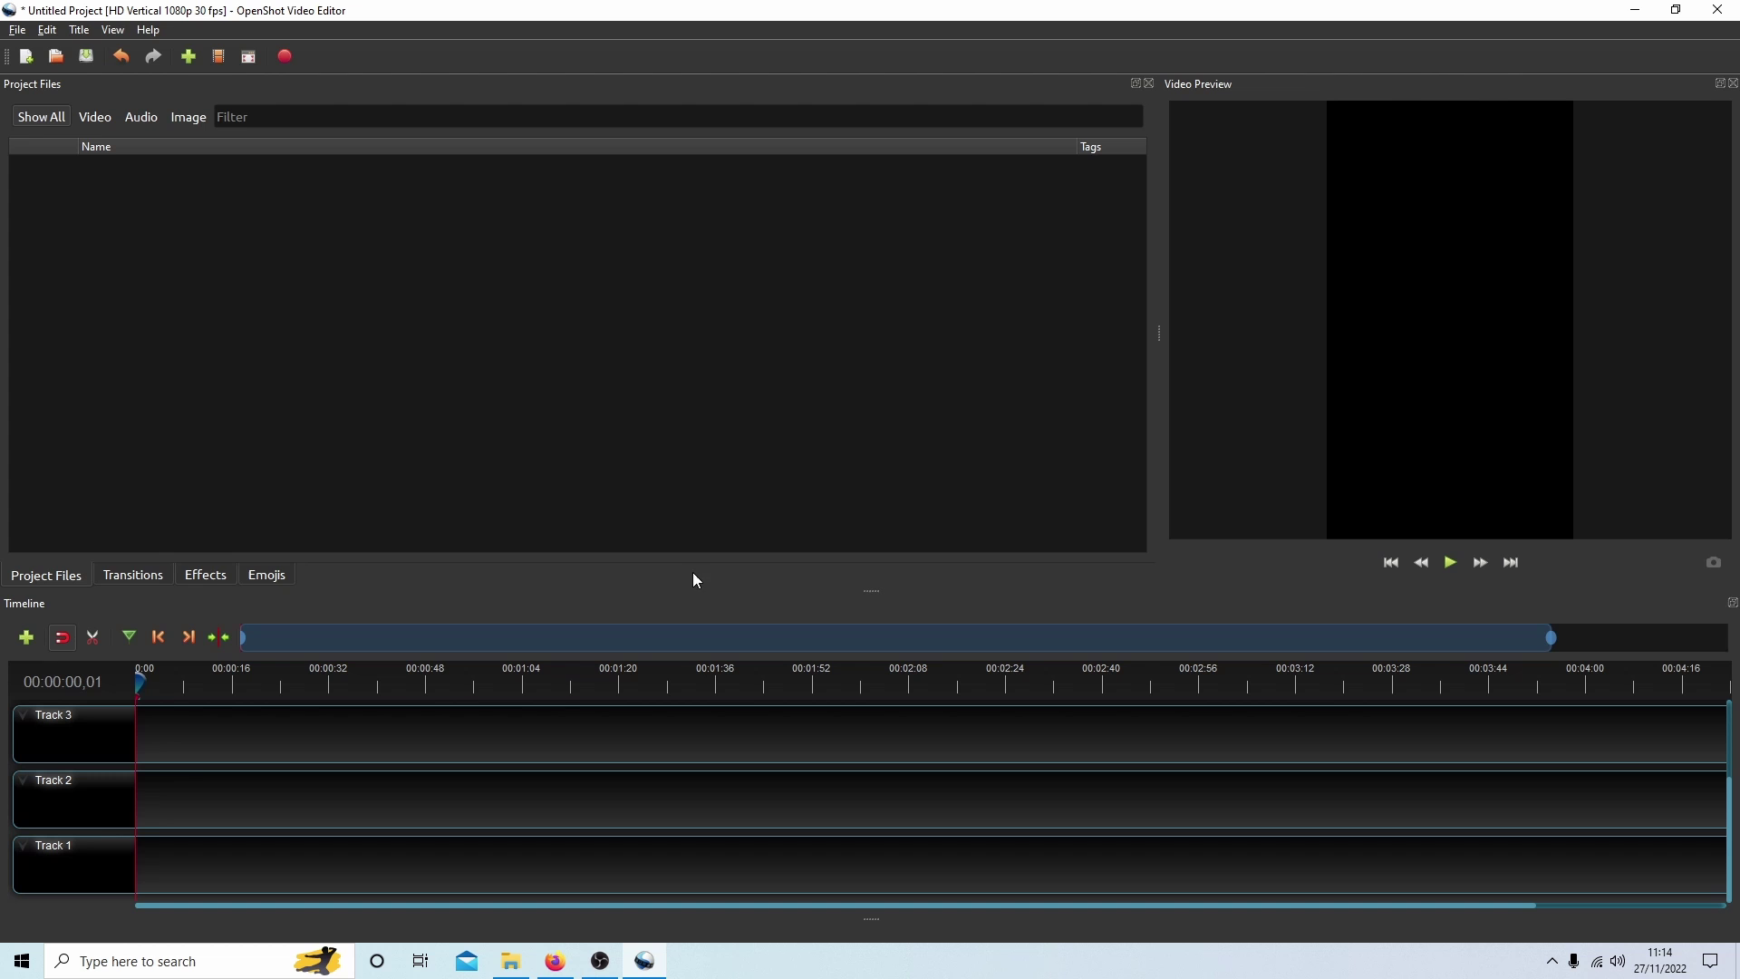
Step: Browse the YouTube channel's full OpenShot tutorials playlist in Firefox, then close the browser
click(553, 962)
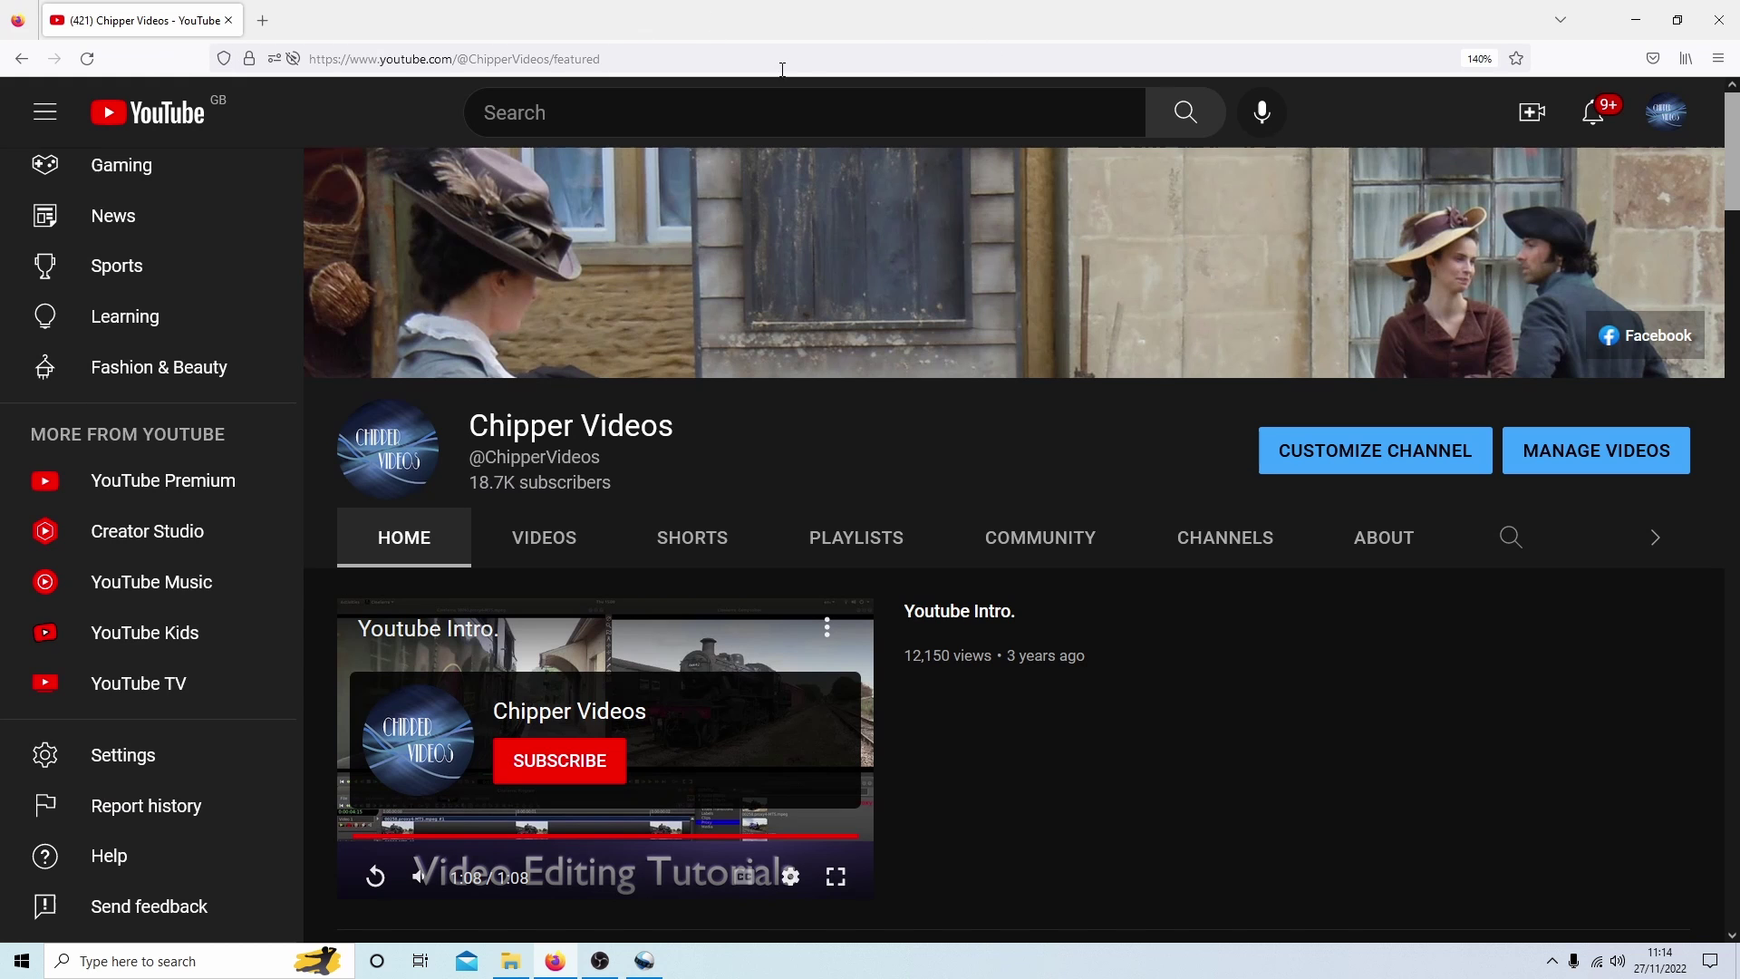
click(858, 542)
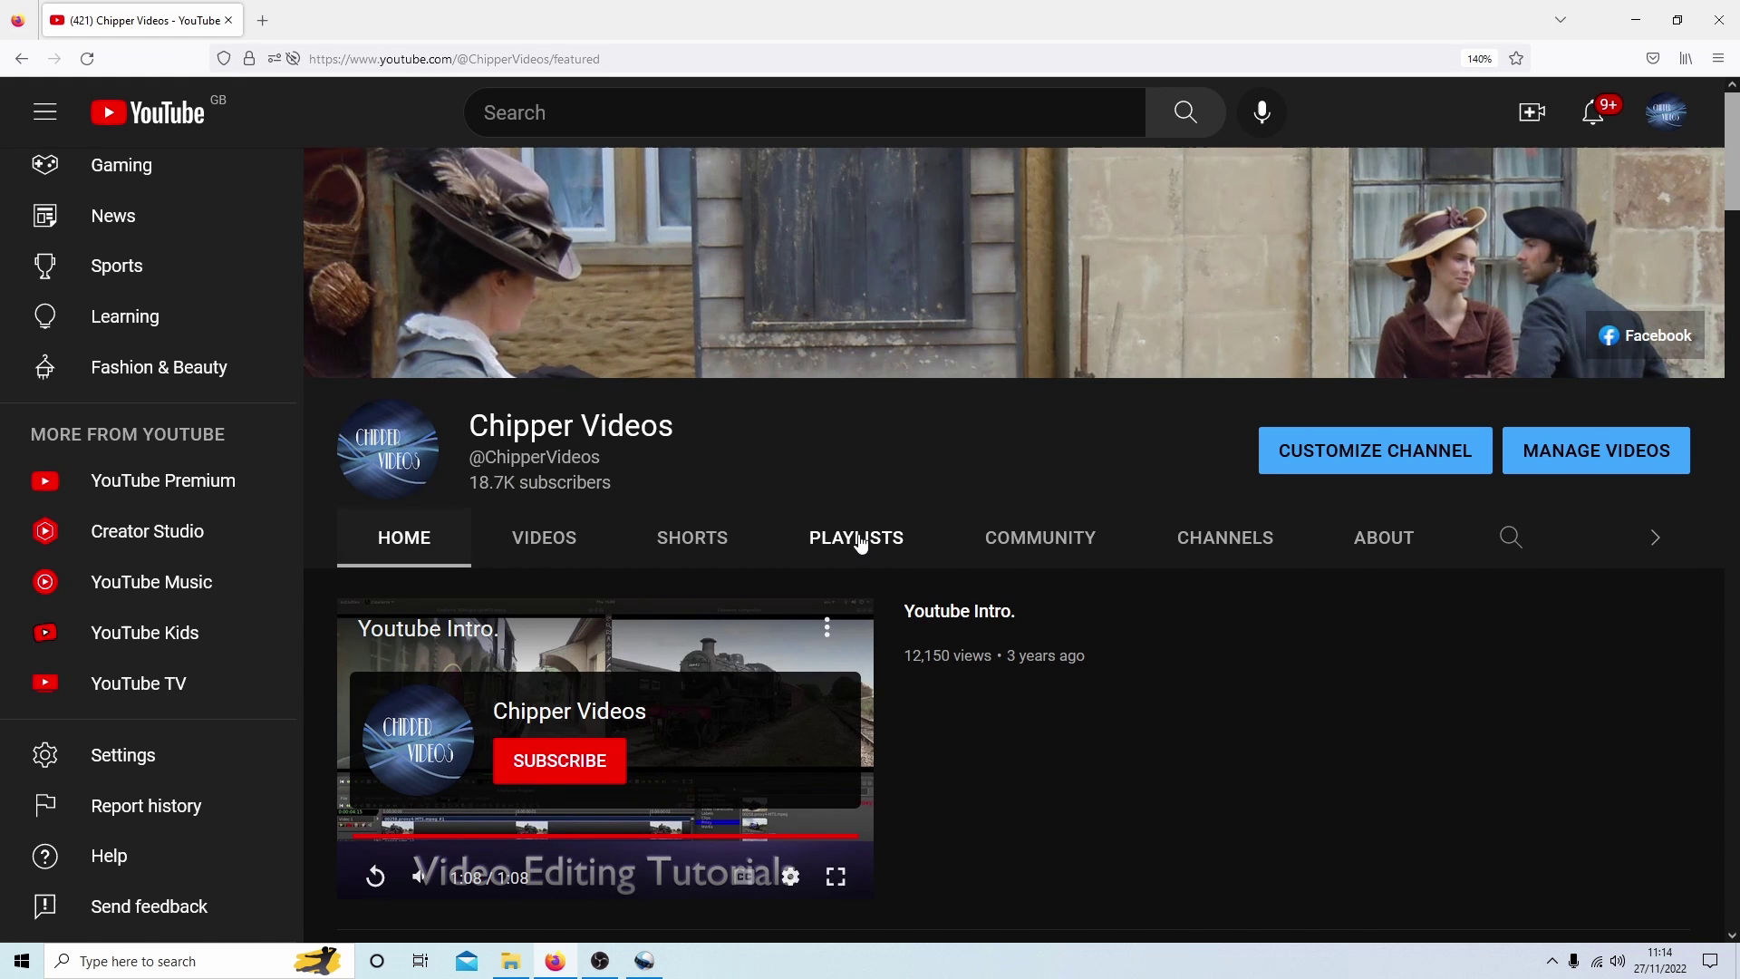
scroll(813, 569, down, 10)
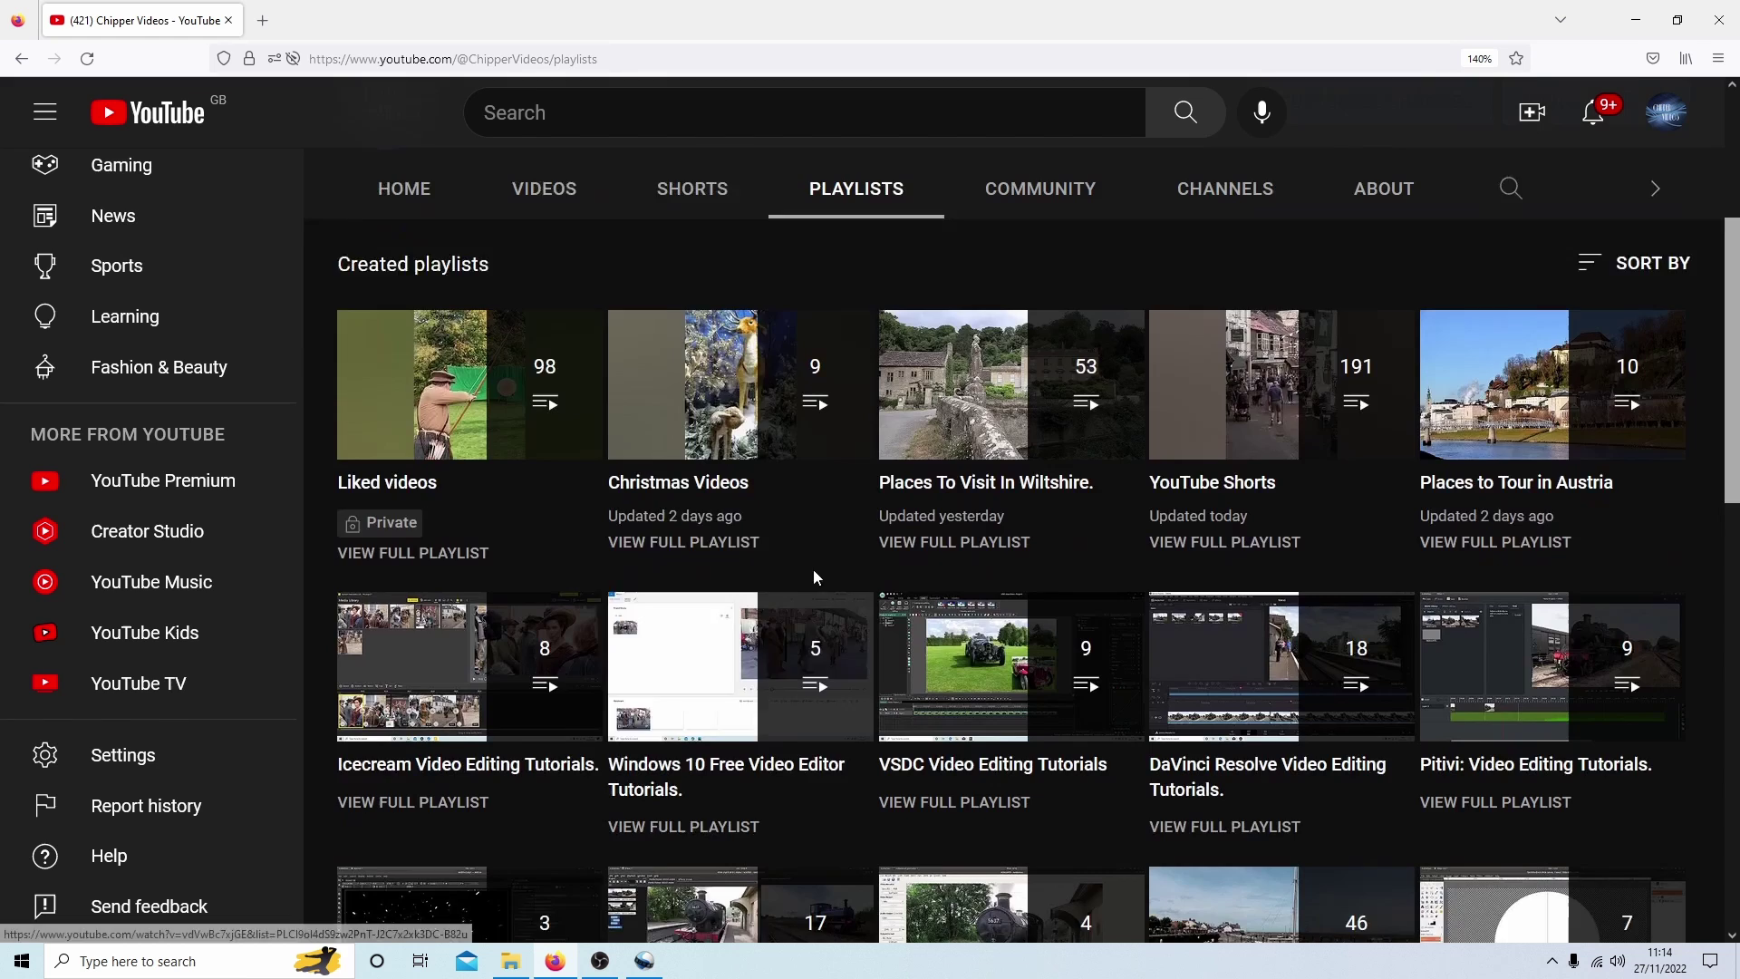
scroll(803, 587, down, 3)
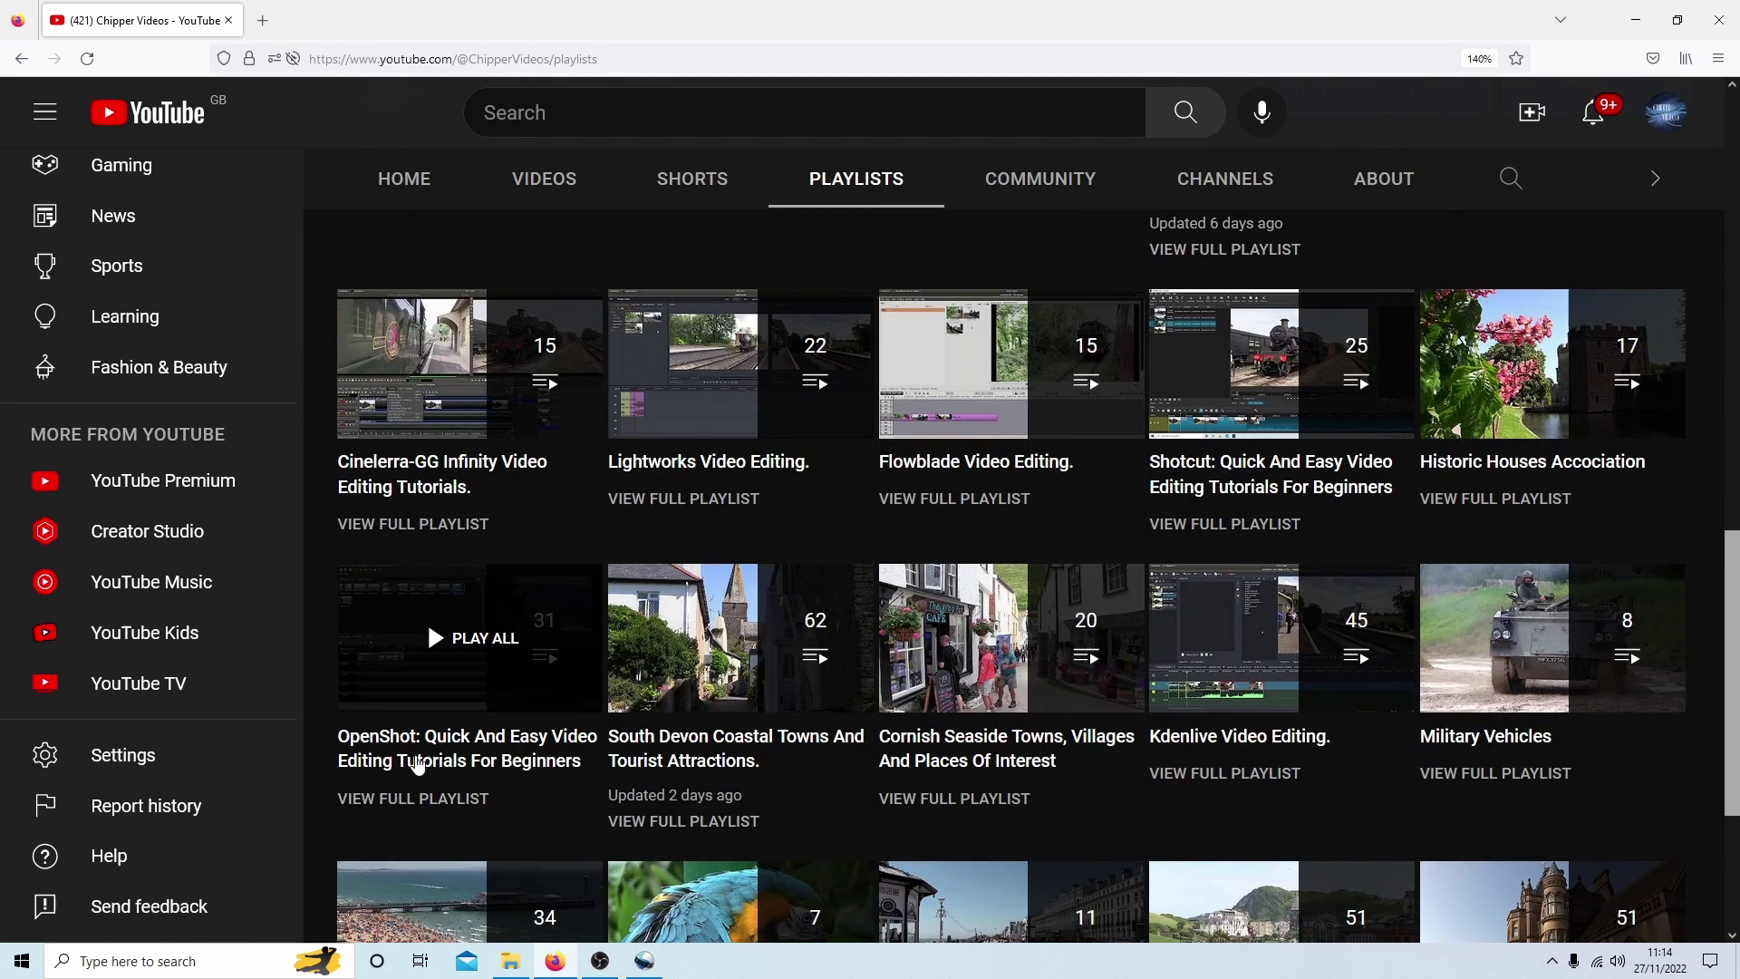
click(463, 804)
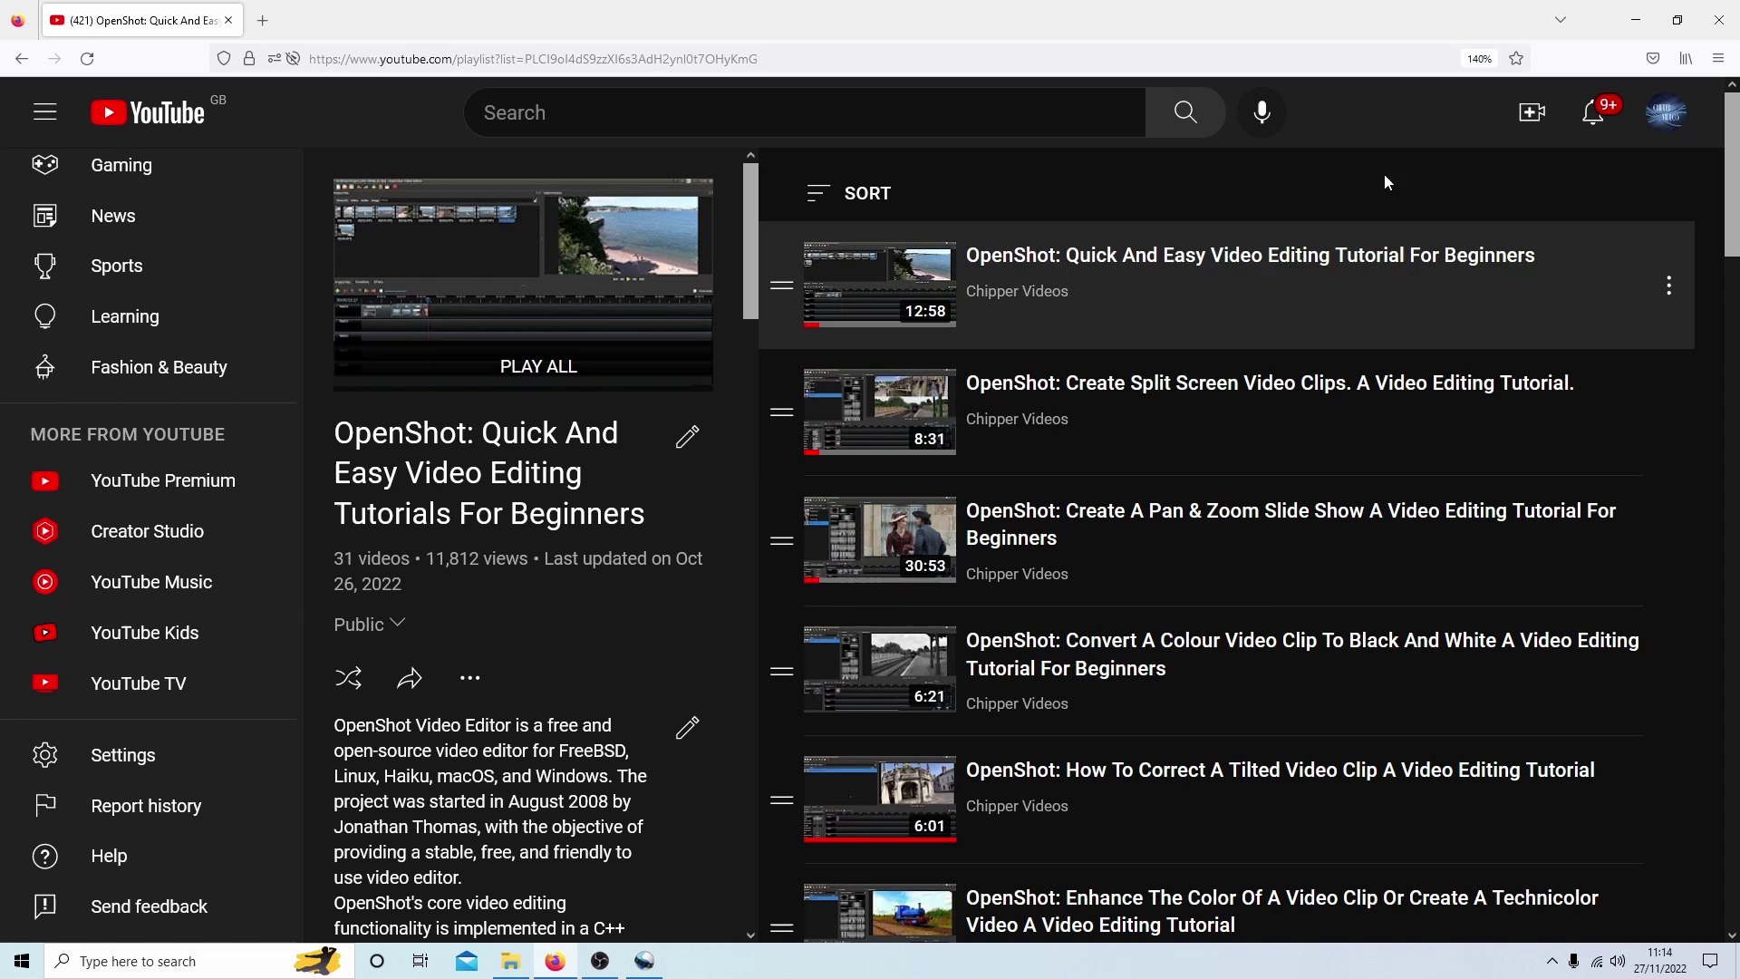
click(1721, 20)
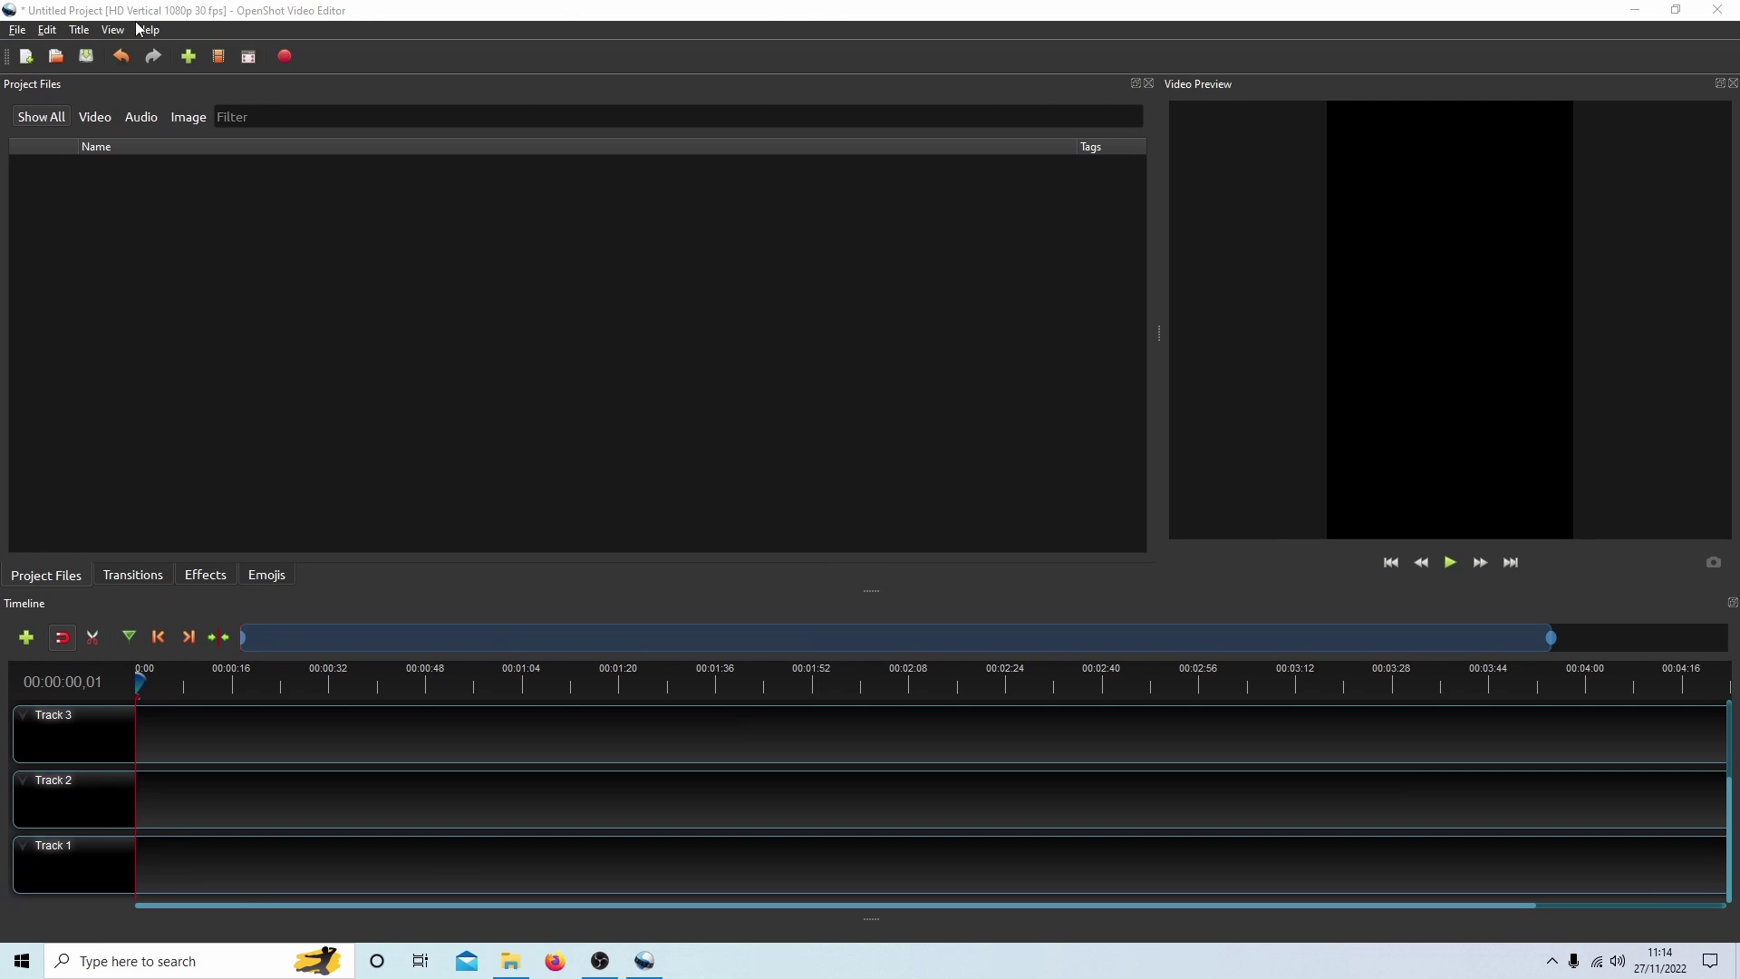
Step: Switch the layout to View > Views > Advanced View
click(113, 31)
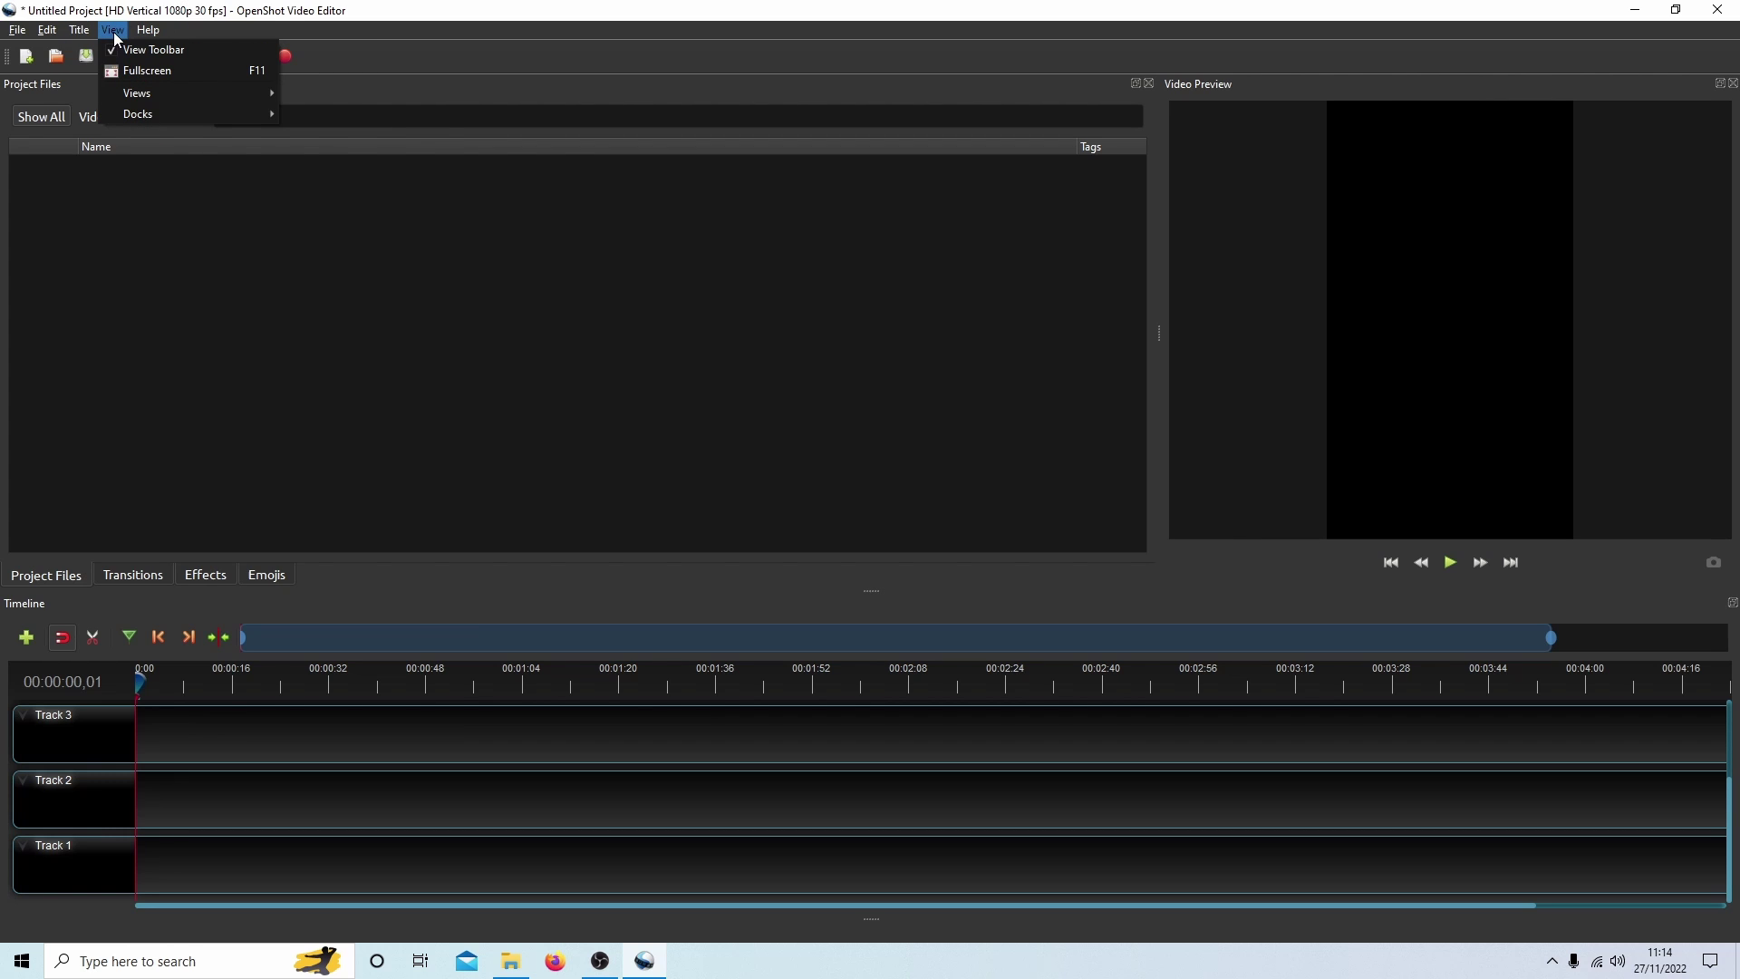
mouse_move(122, 98)
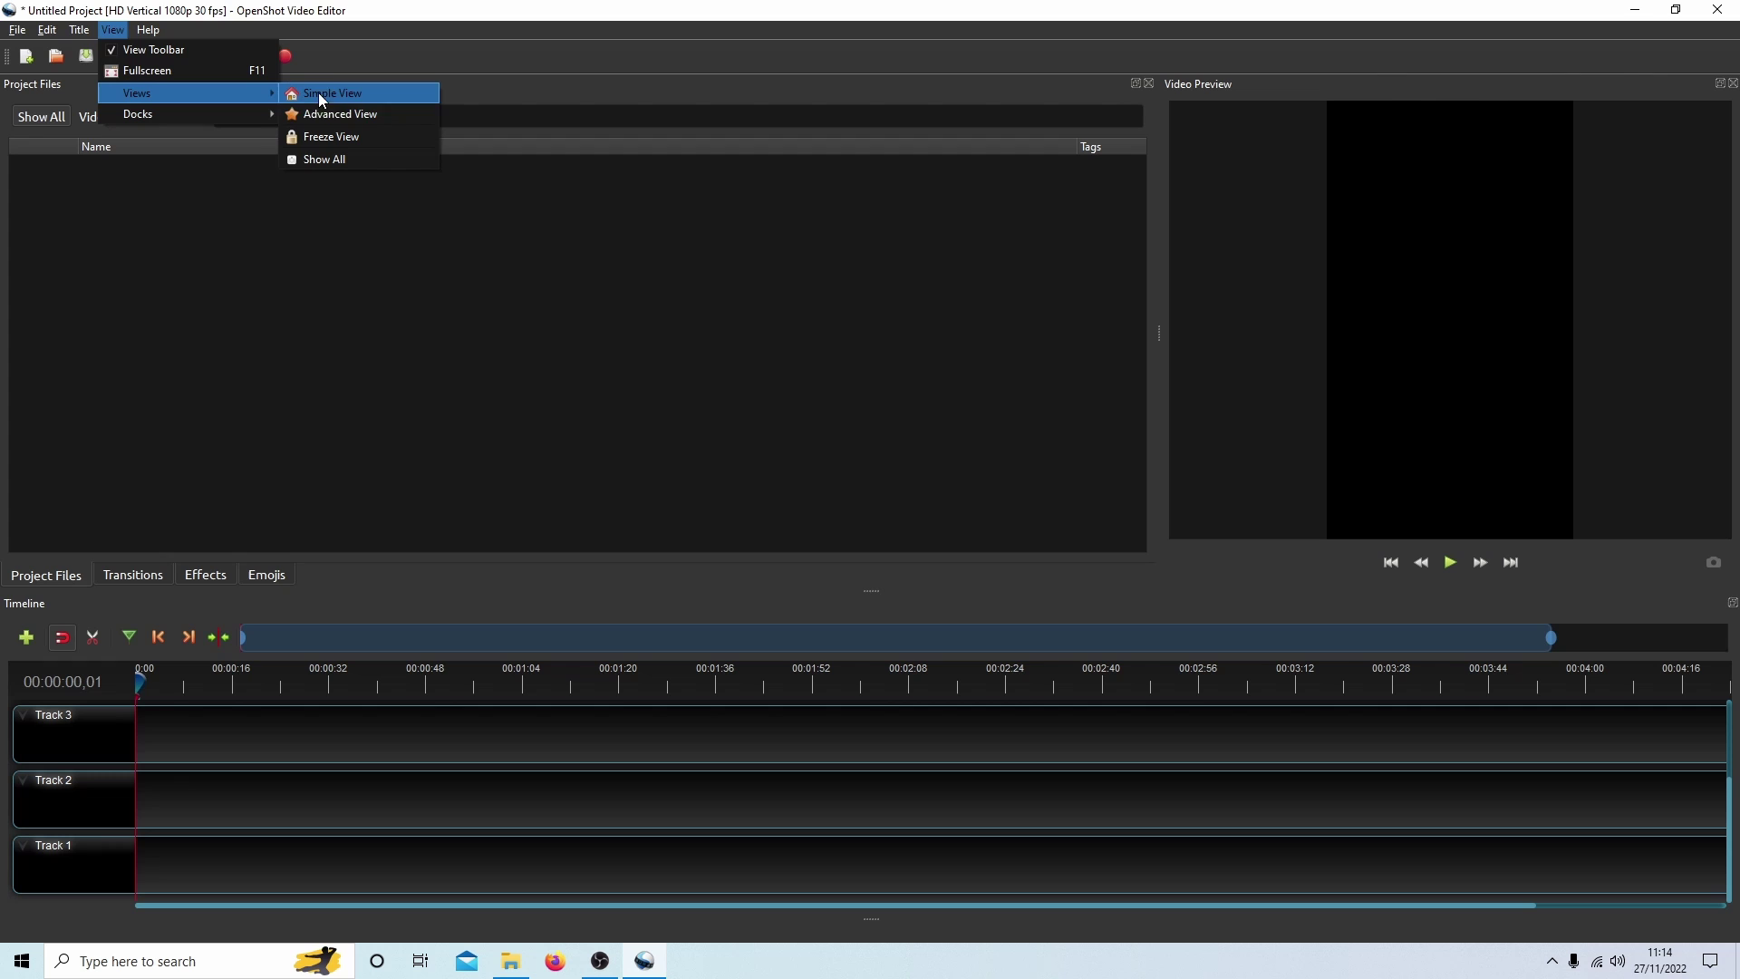
click(381, 121)
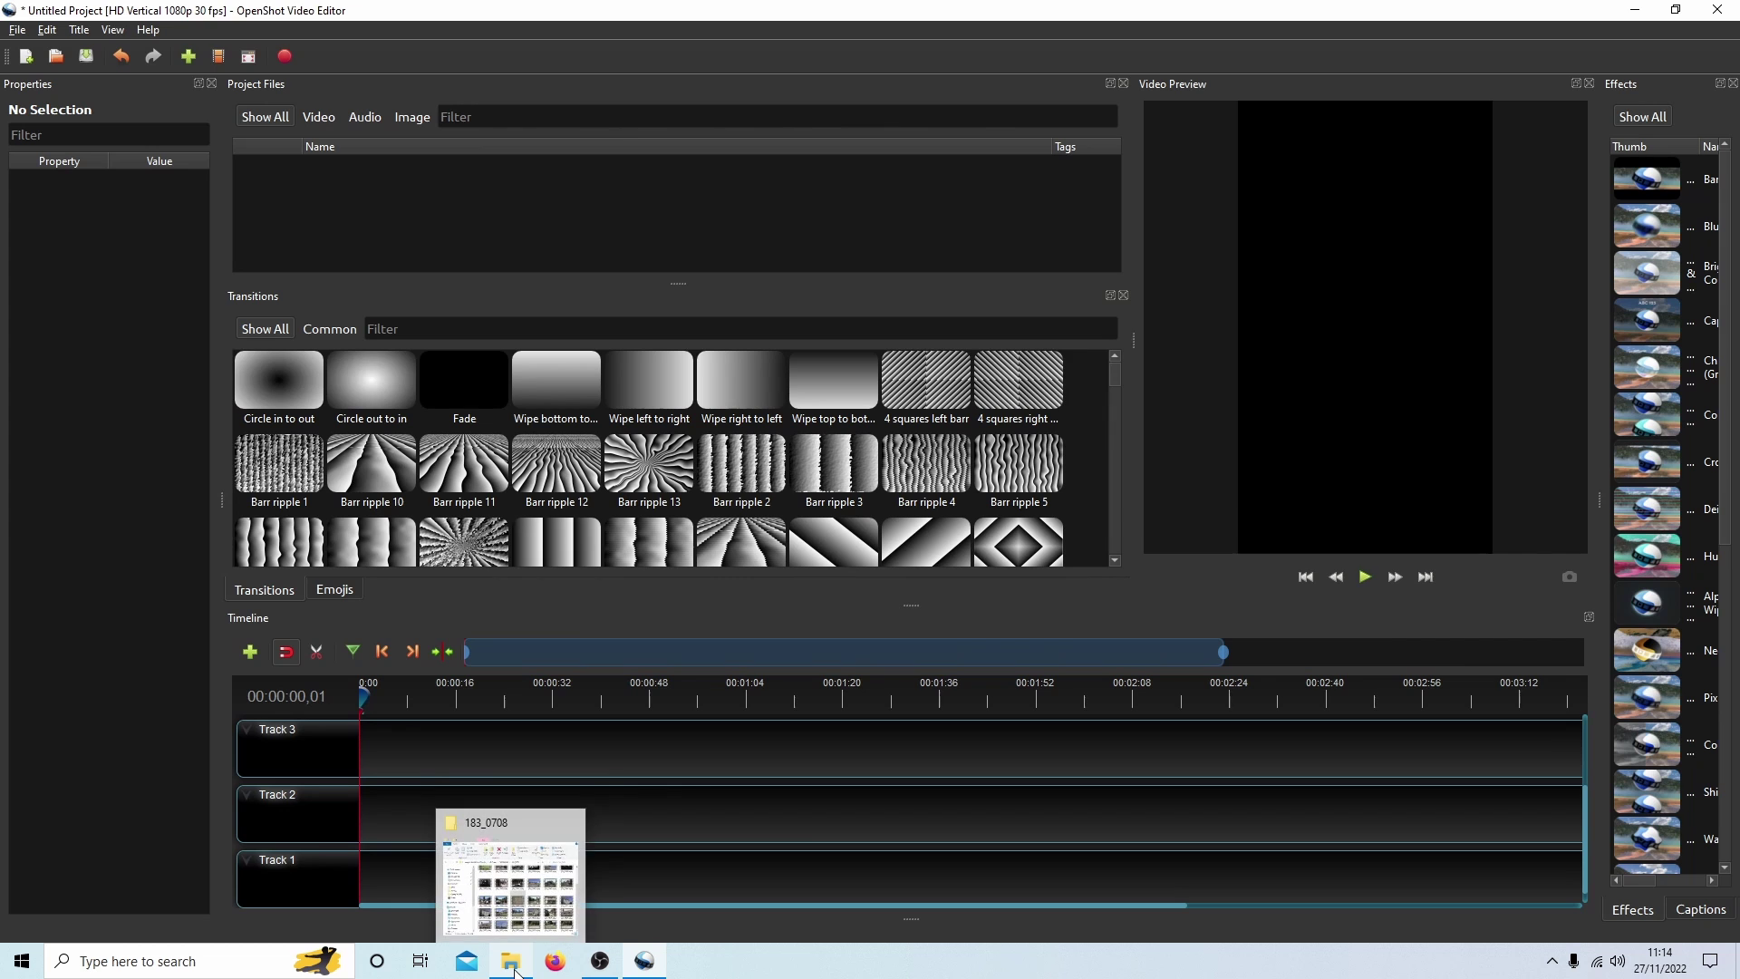
Step: Drag MVI_0567.MP4 from the 183_0708 folder into Project Files, then minimize Explorer
click(511, 966)
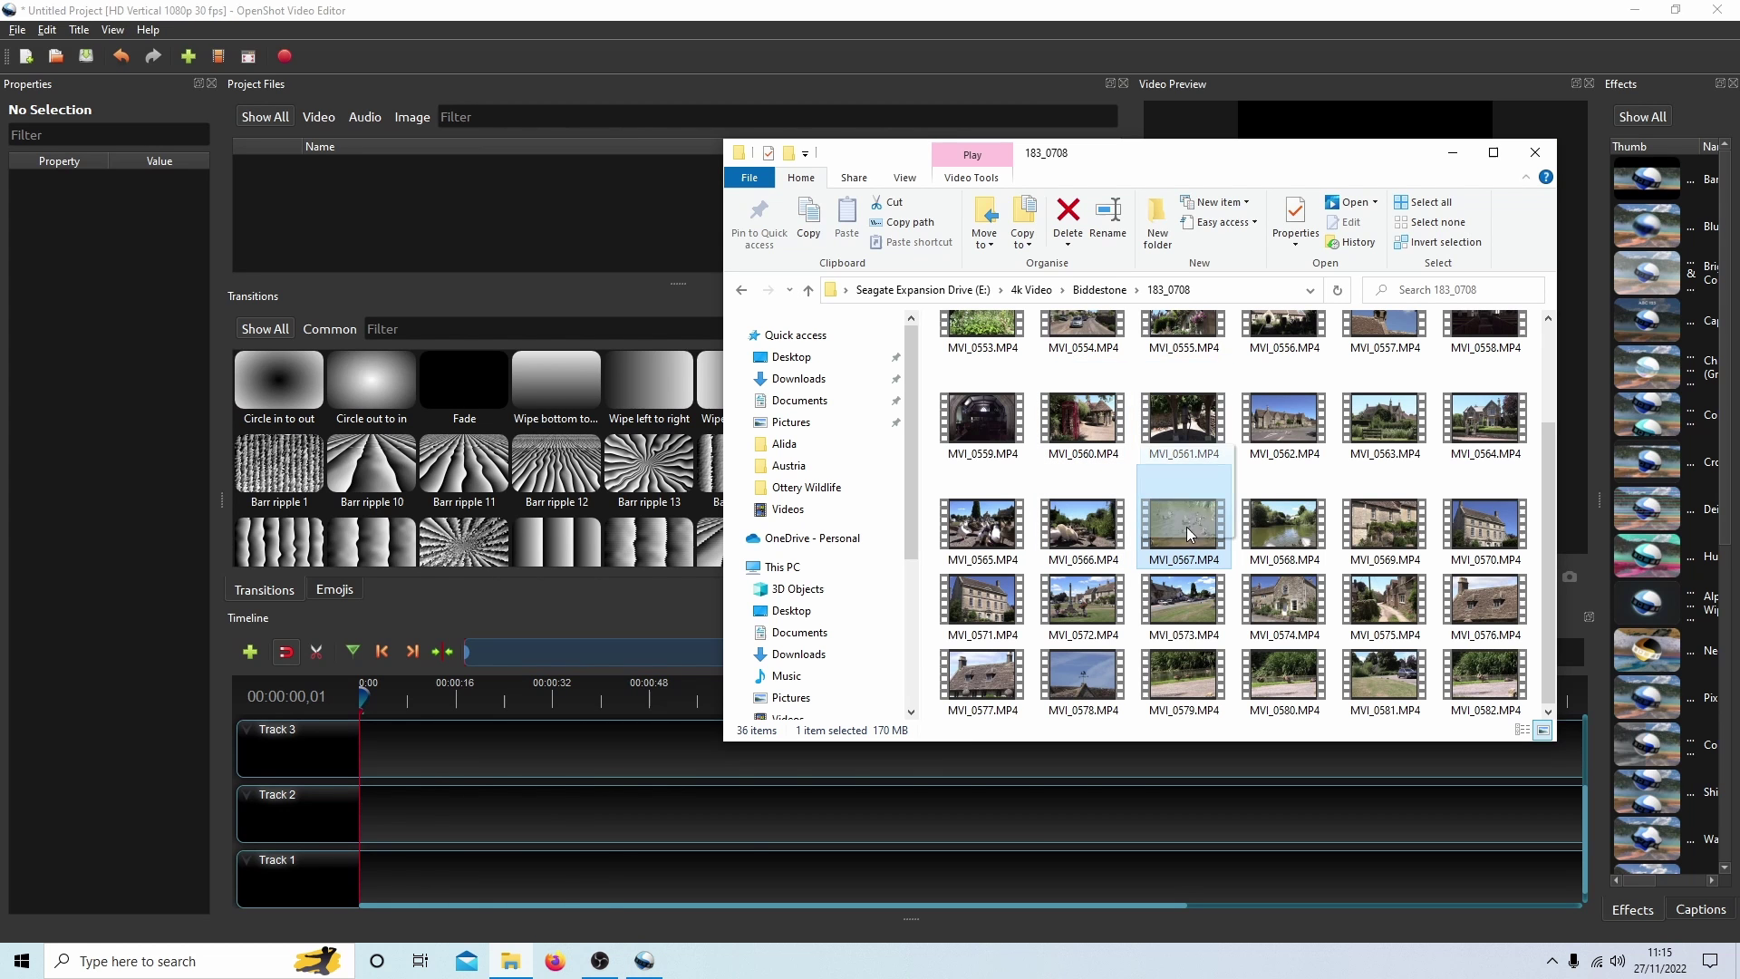
drag(1189, 534, 339, 245)
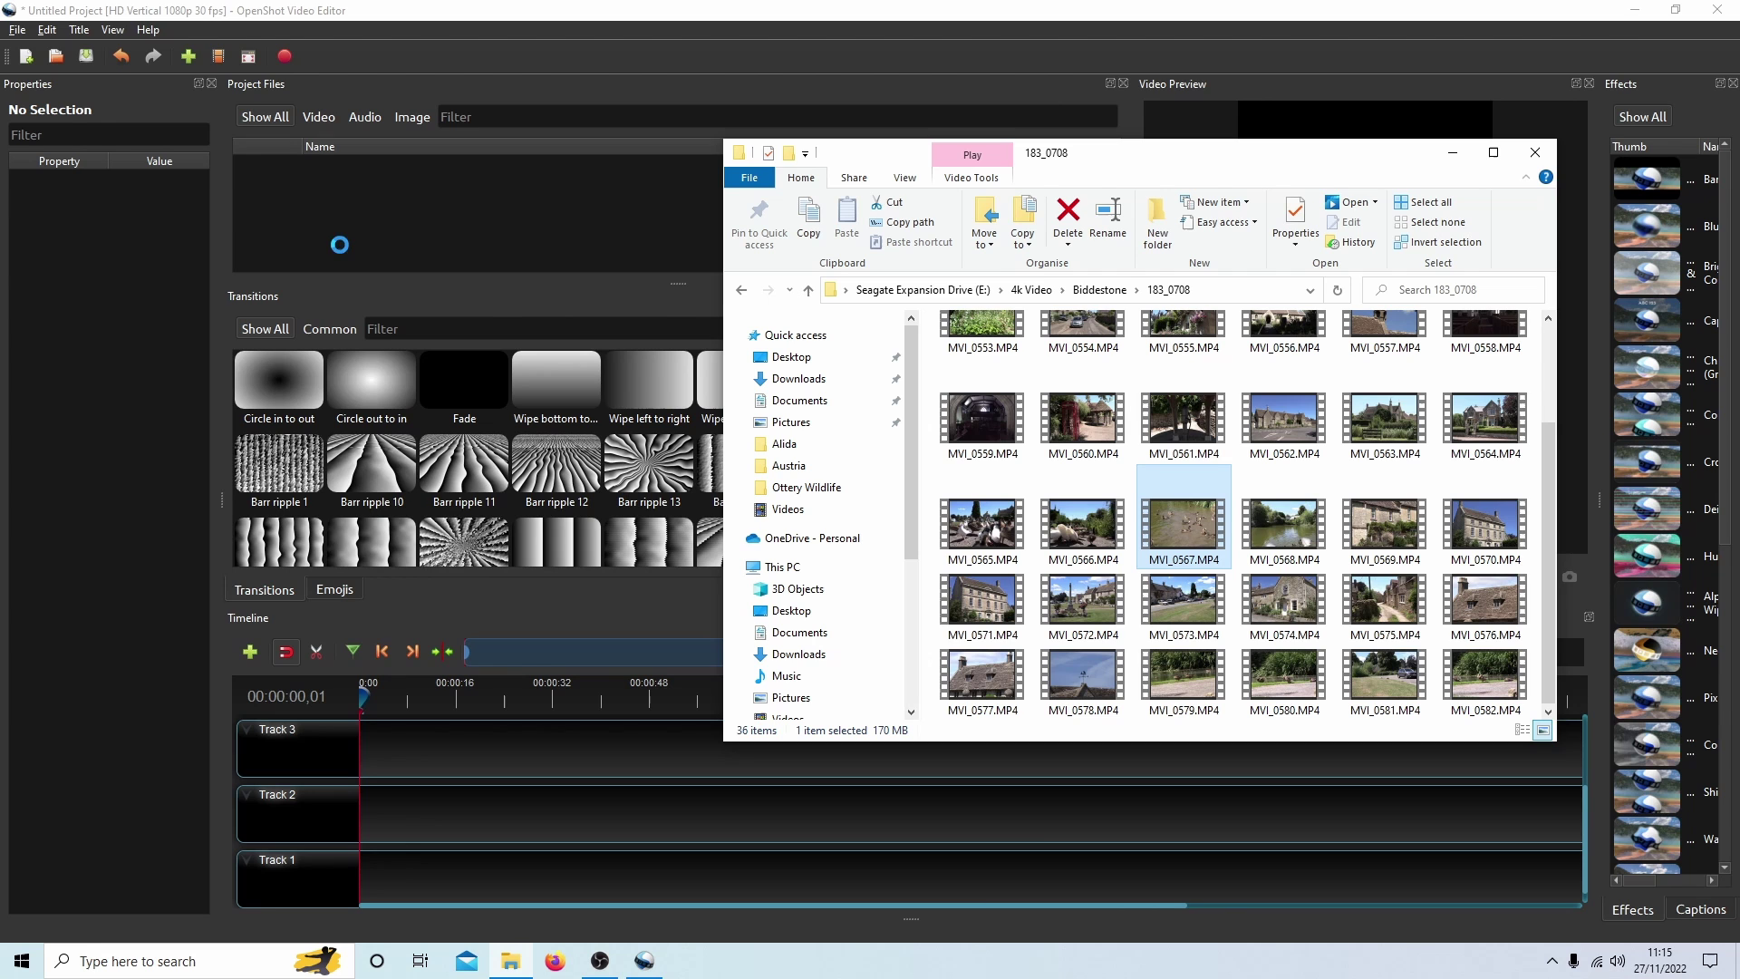
click(1451, 154)
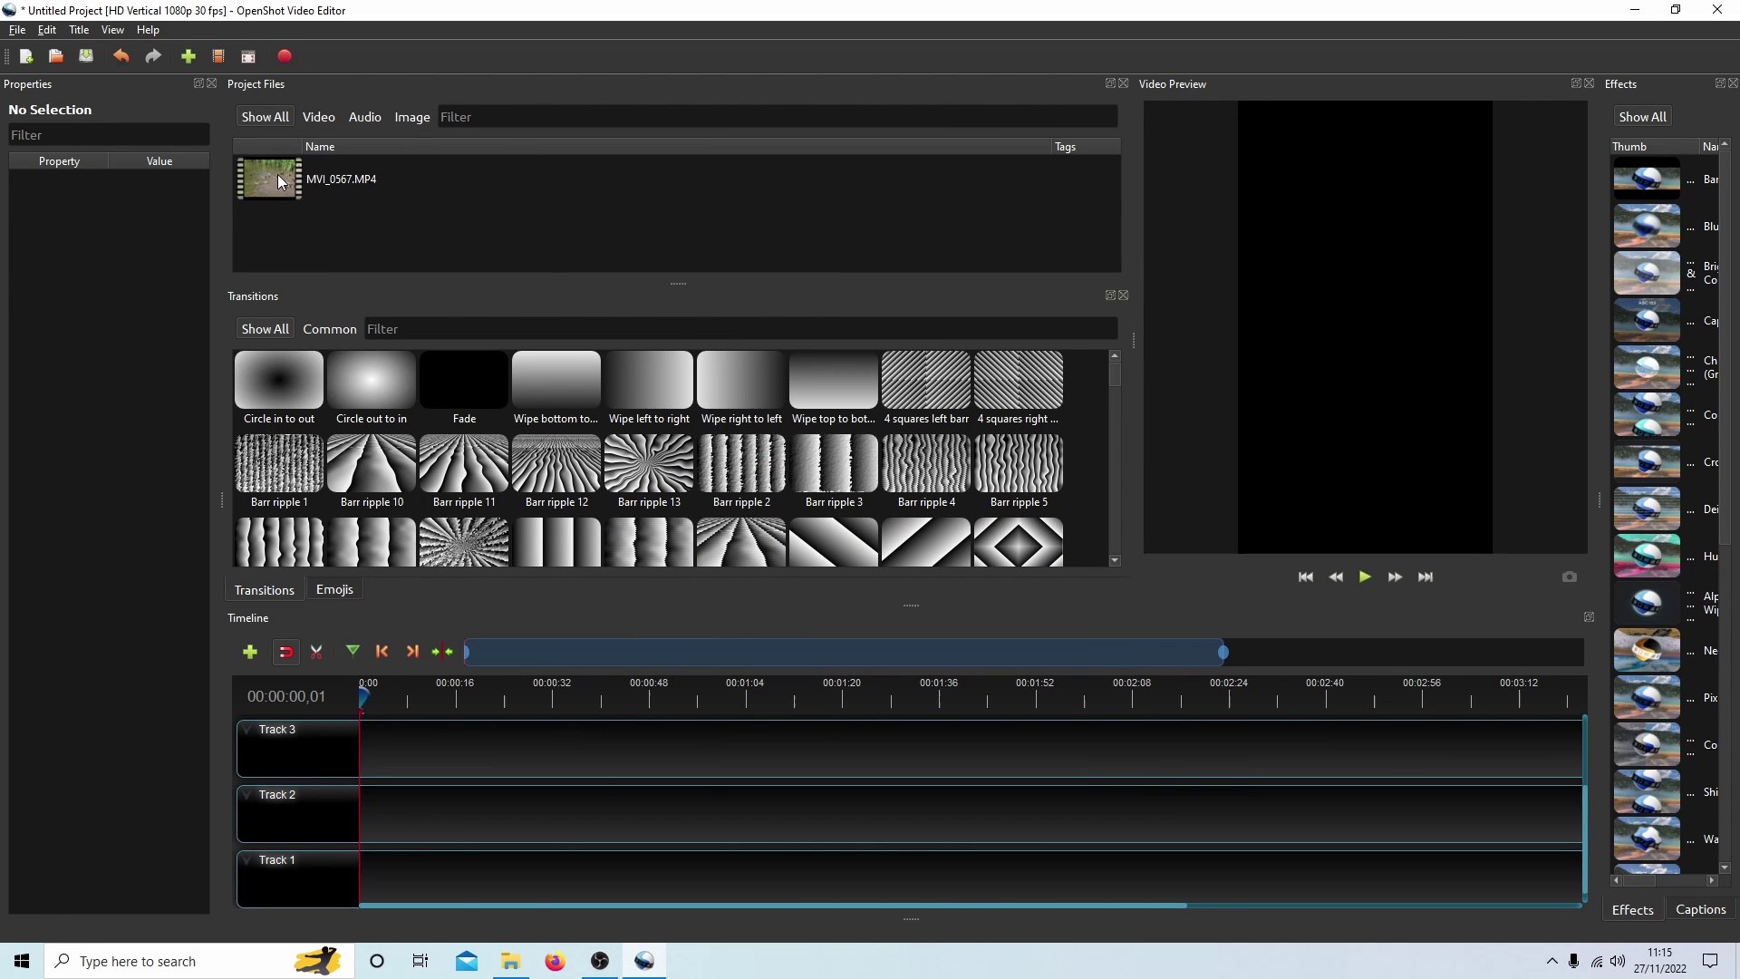
Step: Place MVI_0567.MP4 on Track 1 at 0:00 and bring up its Scale options
drag(277, 174, 350, 862)
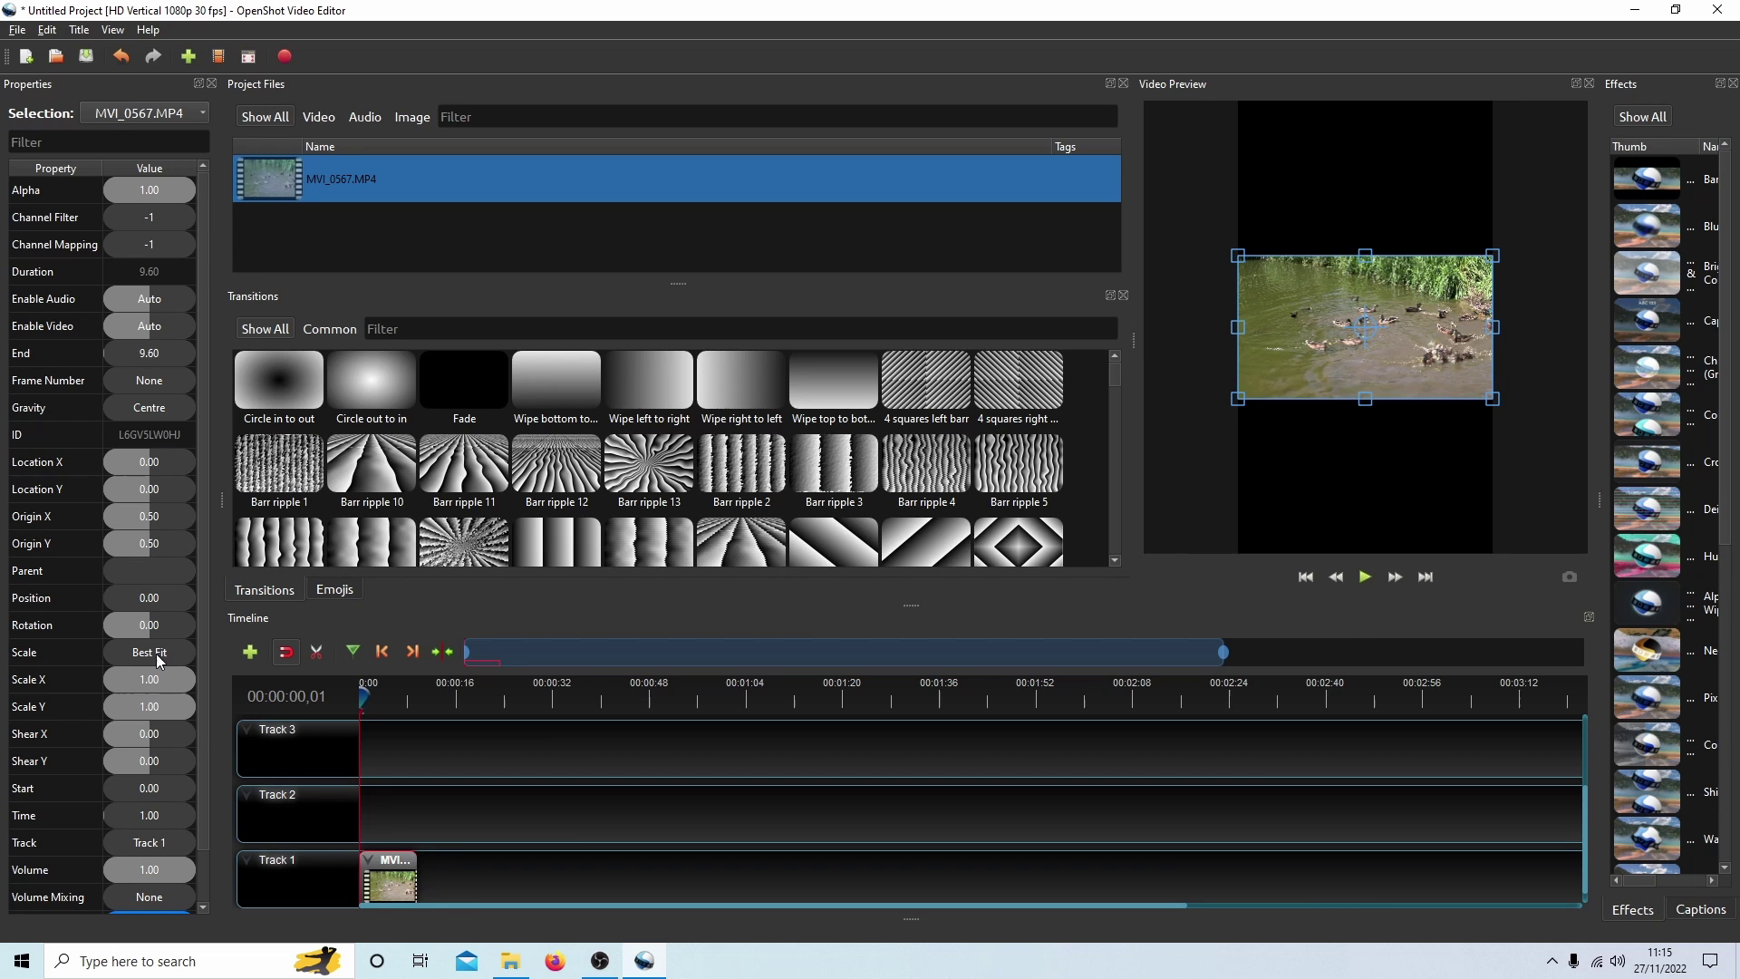
click(157, 658)
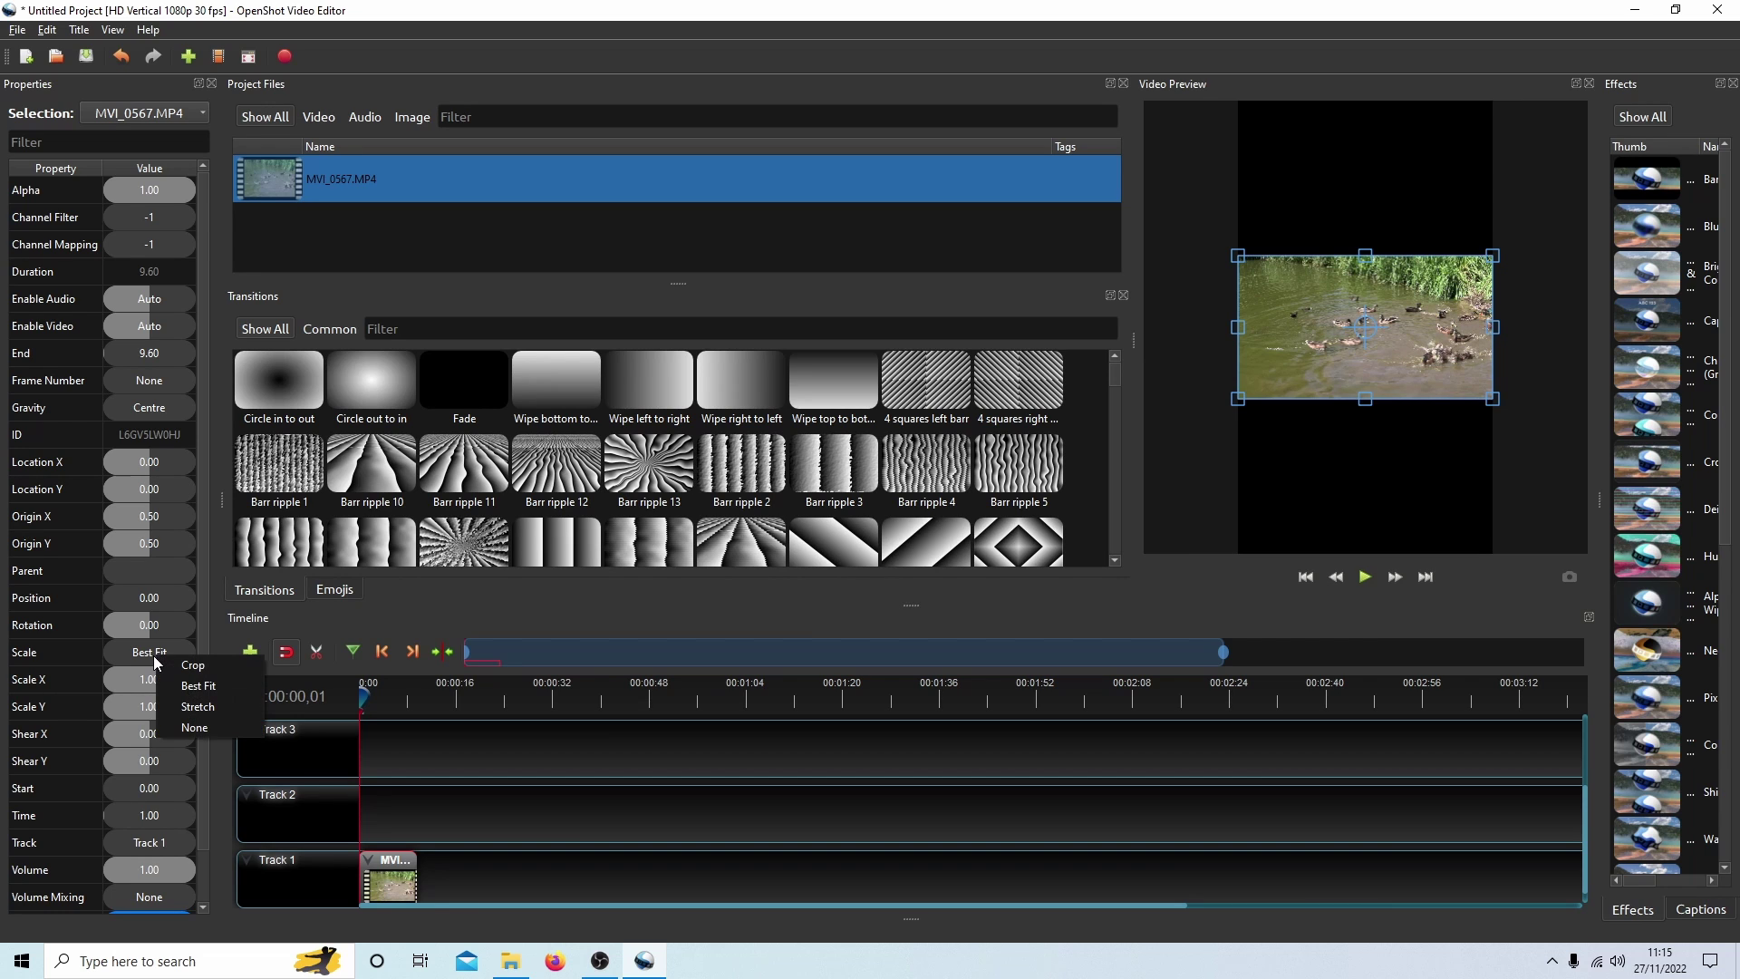
Step: Change the MVI_0567.MP4 clip's Scale from Best Fit to Crop
click(204, 665)
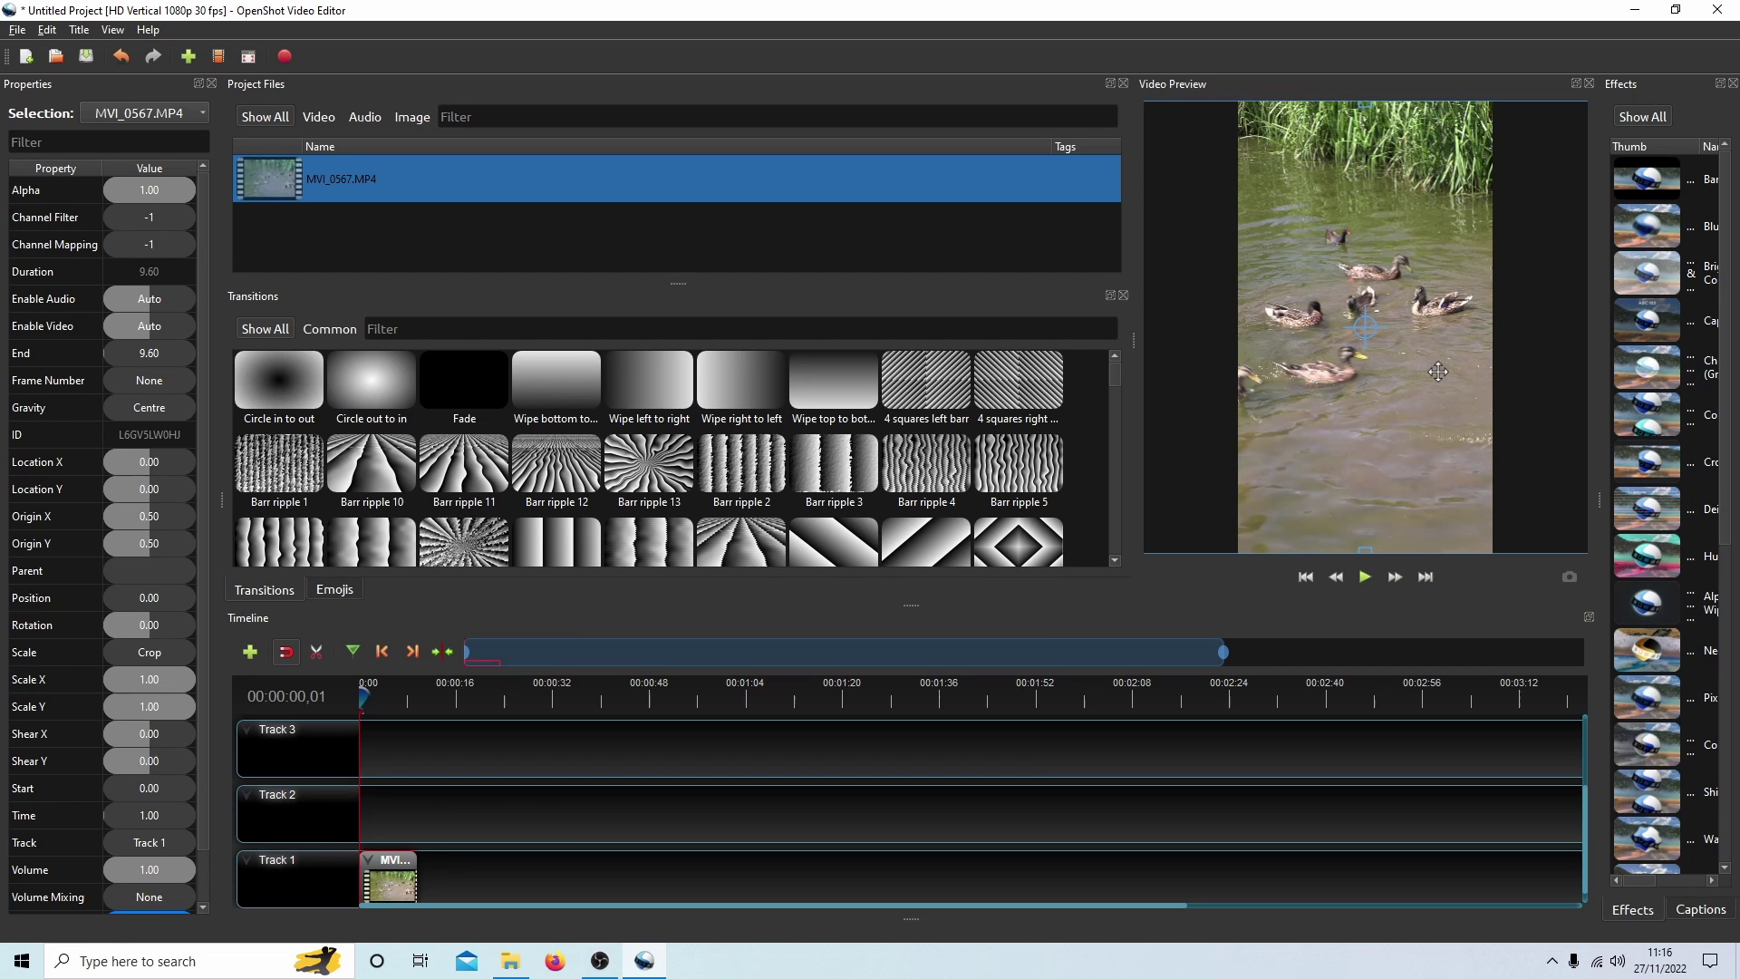
Step: Drag the cropped clip back near centre (Location X -0.01) and set Location Y to 0
drag(1436, 373, 1338, 374)
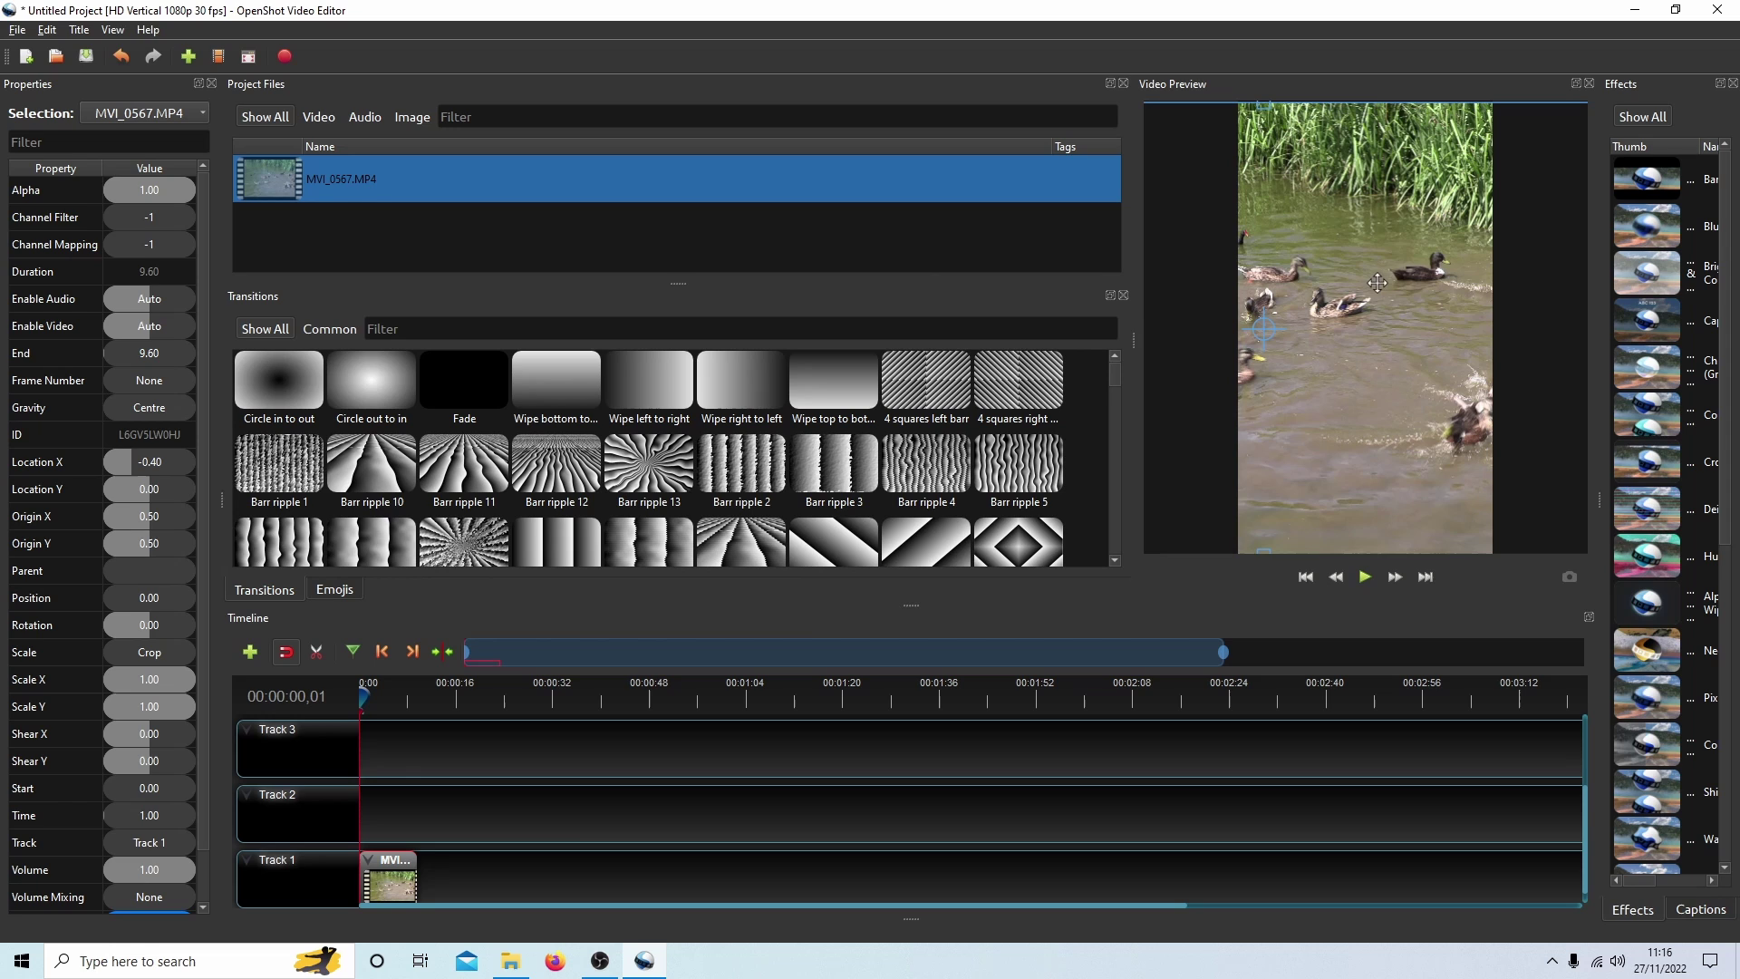
drag(1384, 288, 1473, 286)
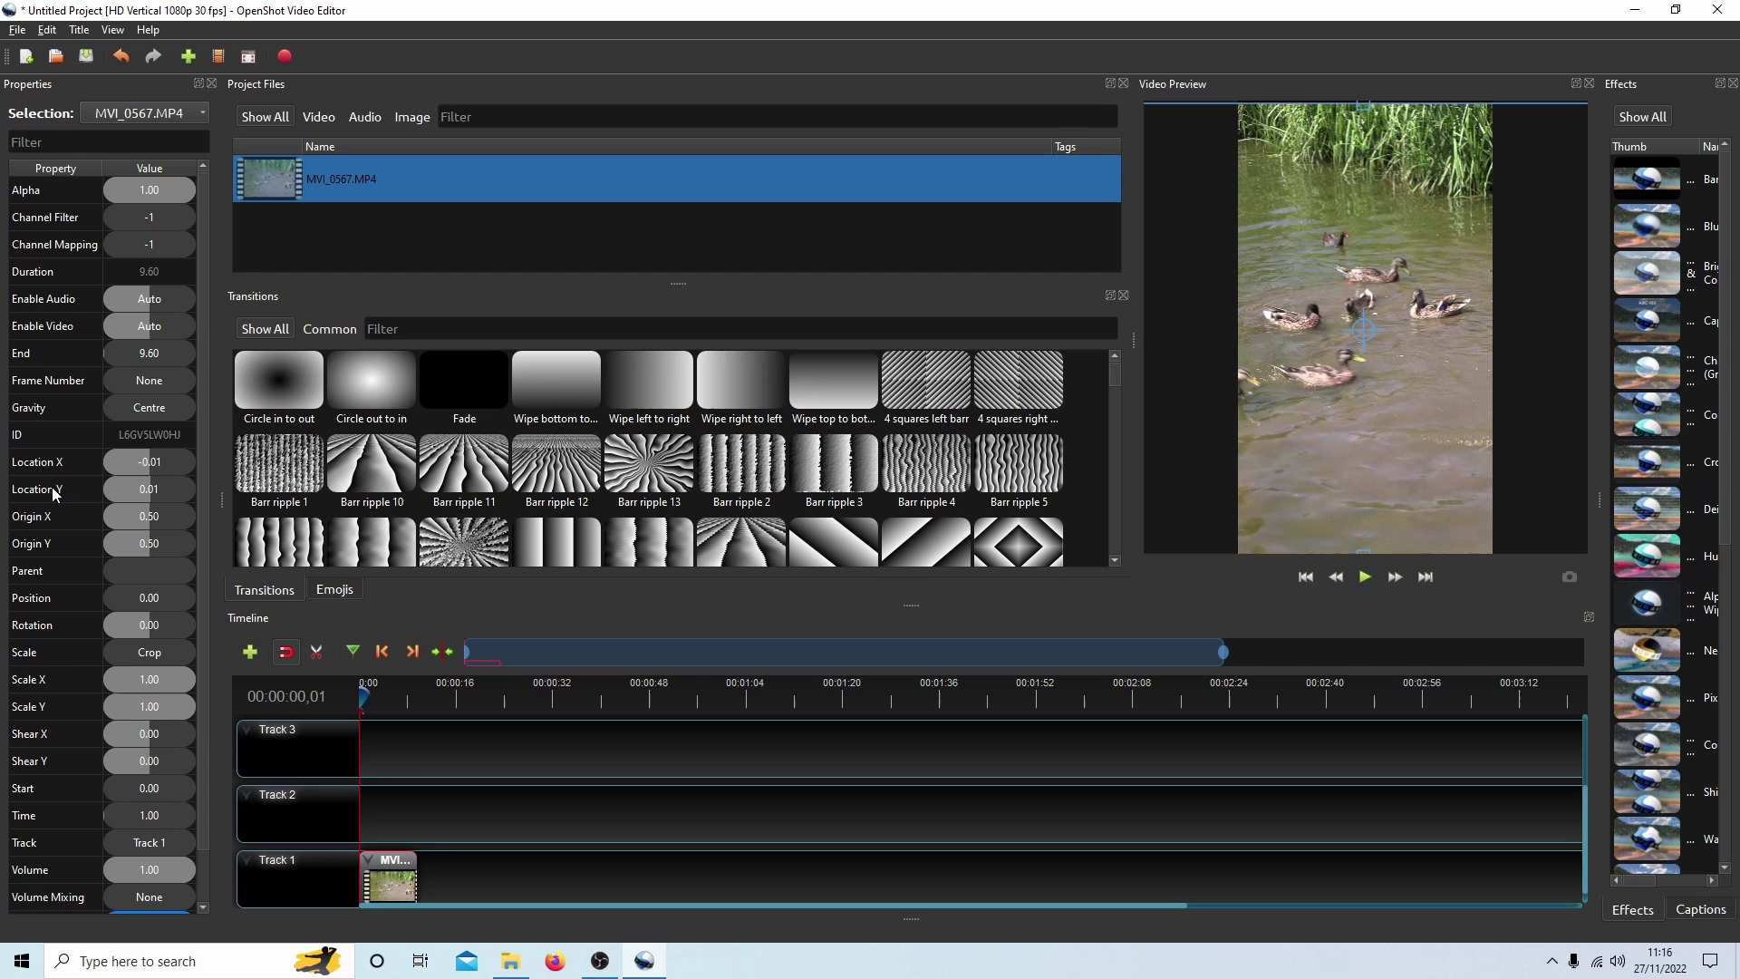
click(147, 490)
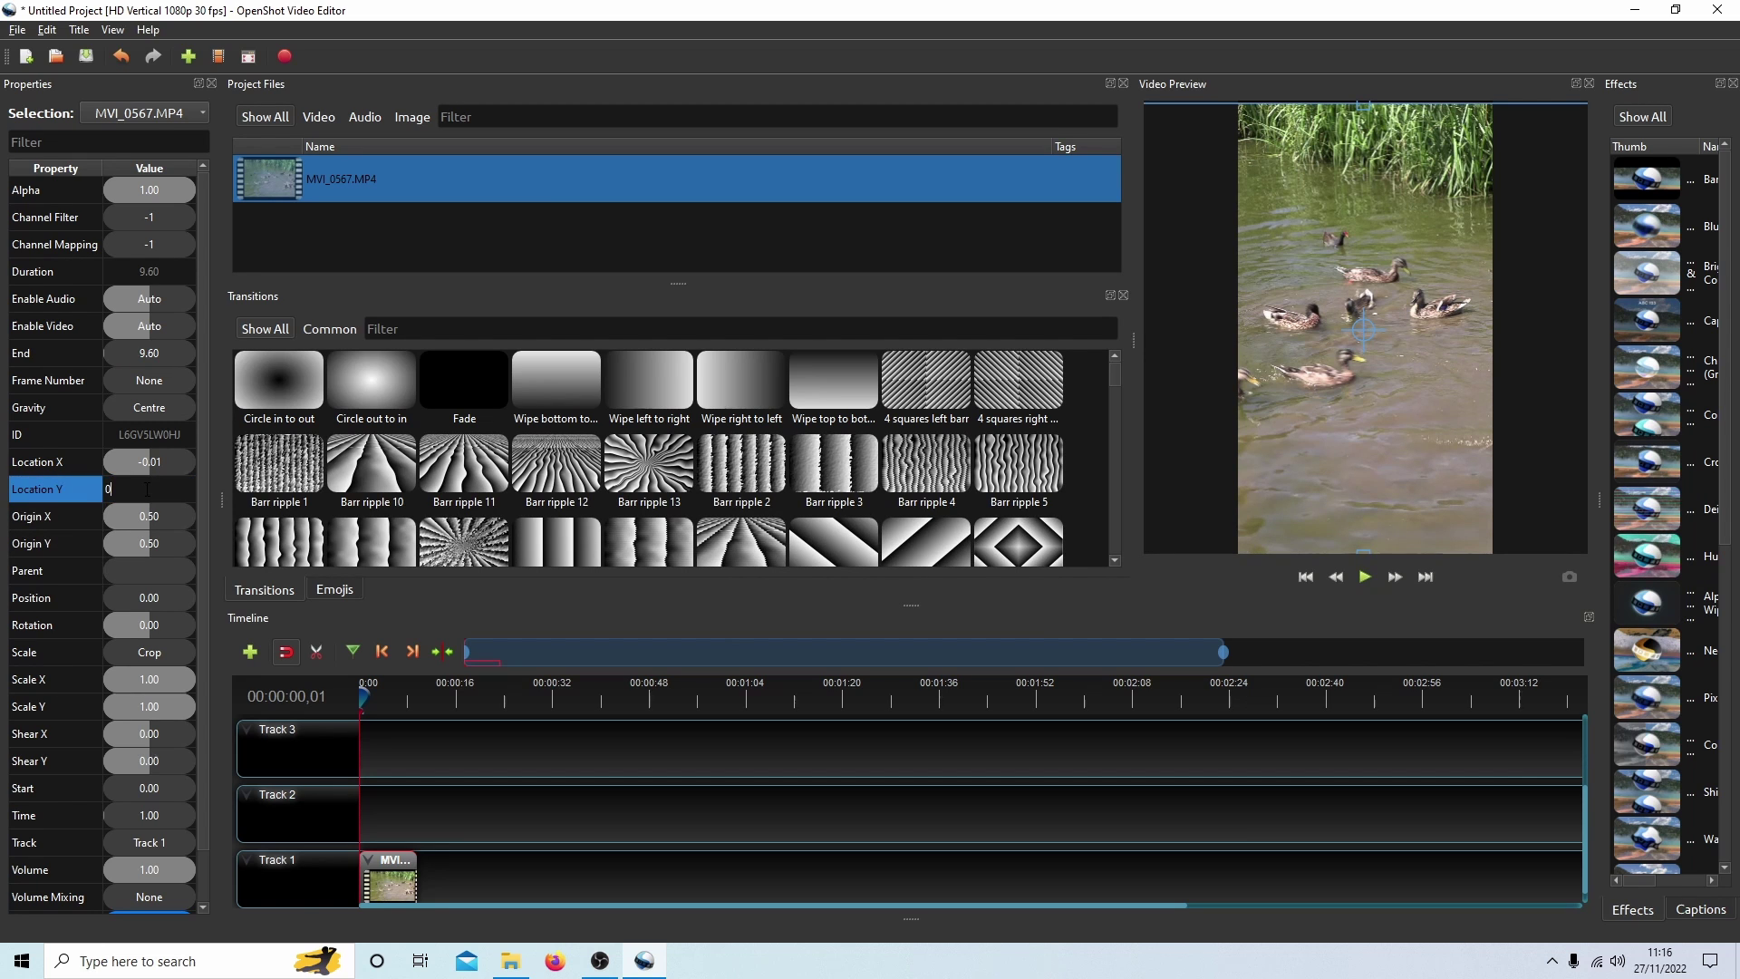
text(0)
key(Return)
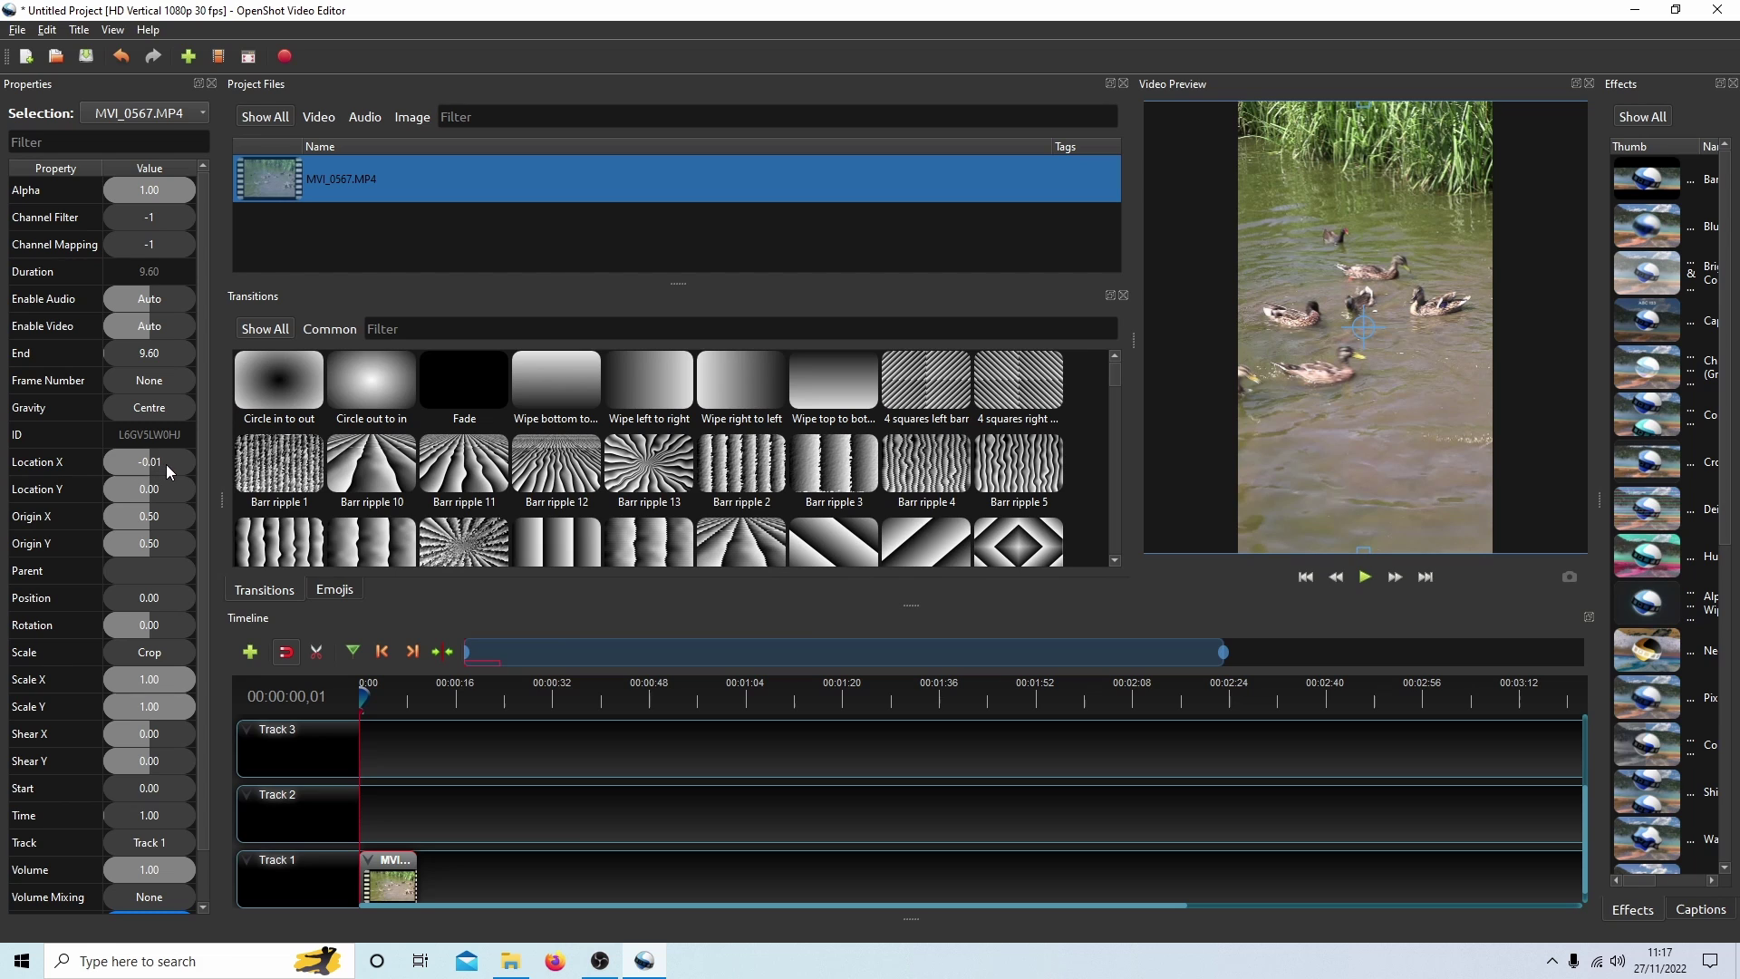
Step: Insert a Location X keyframe at the start, then at the end slide the picture left to reveal the stone edge
right_click(166, 464)
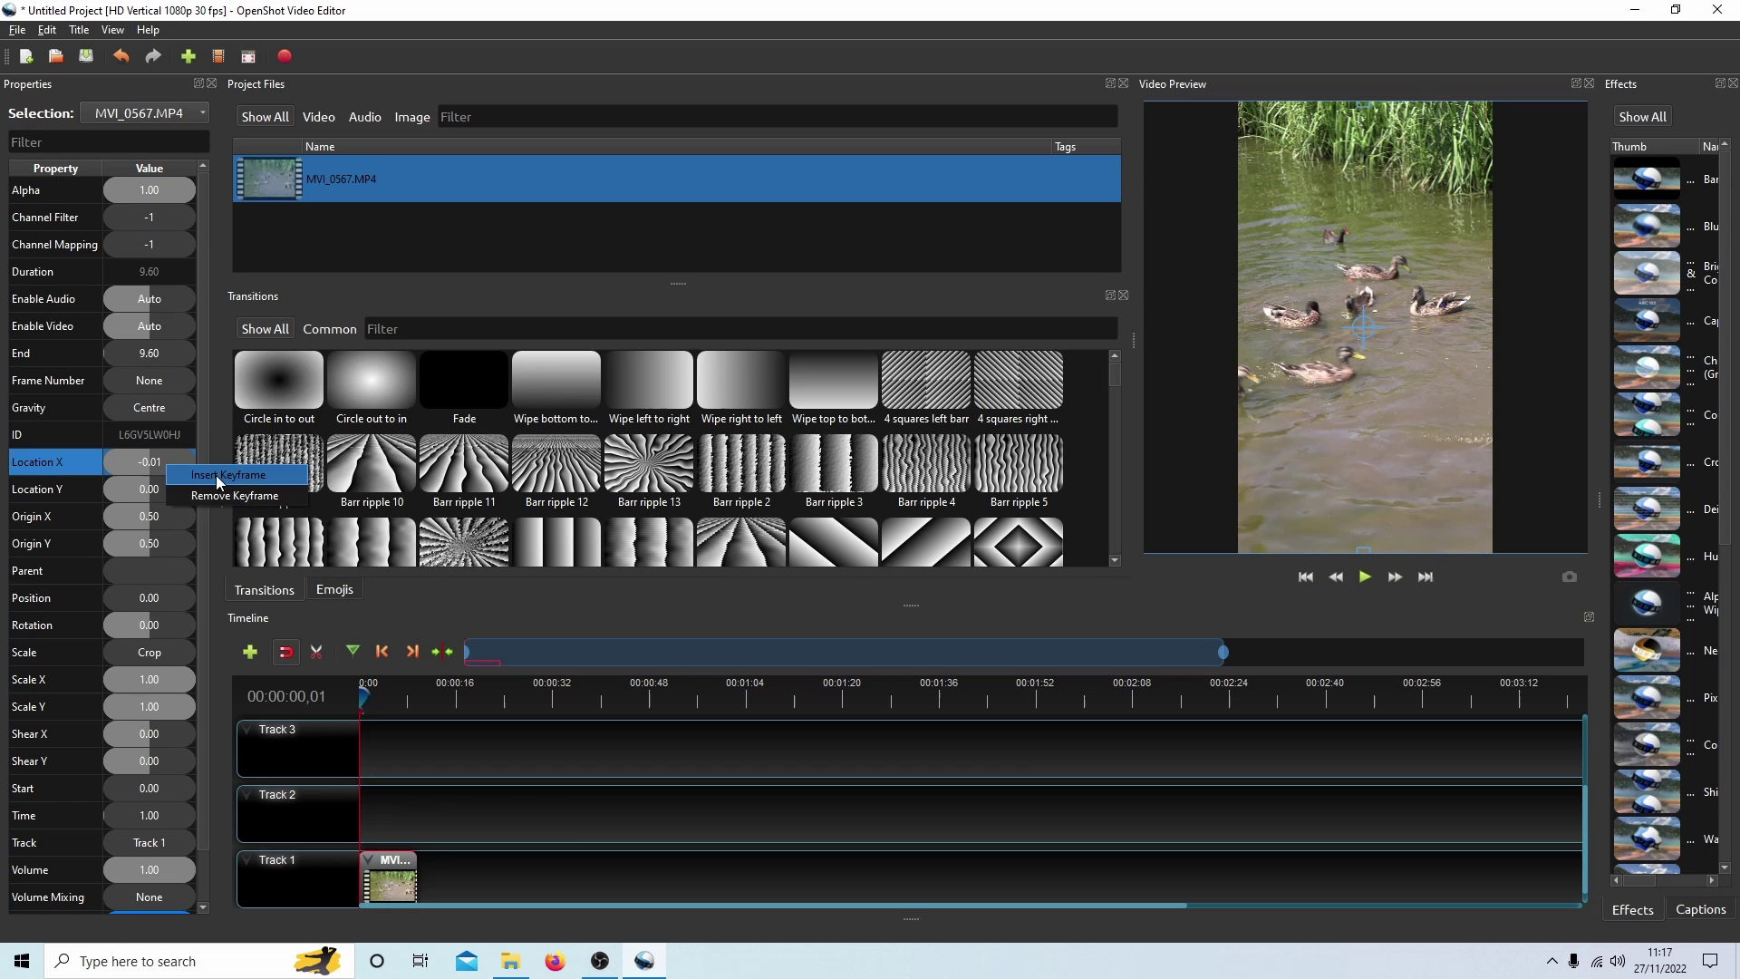
click(215, 474)
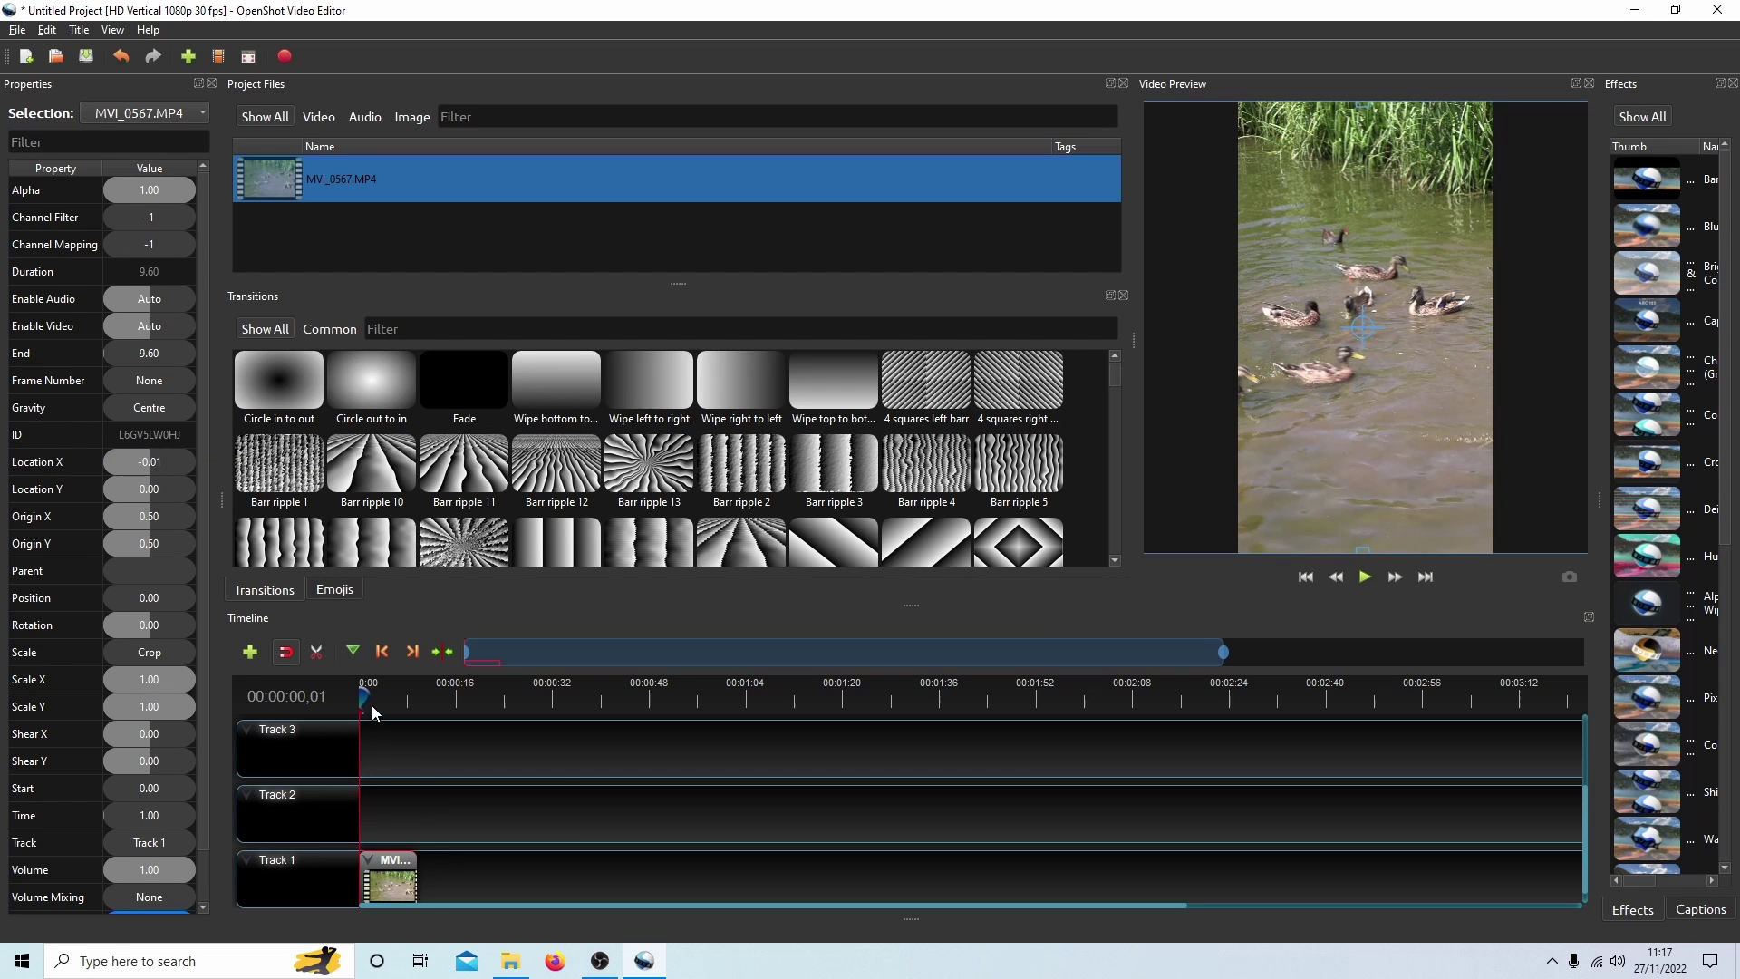
click(1424, 578)
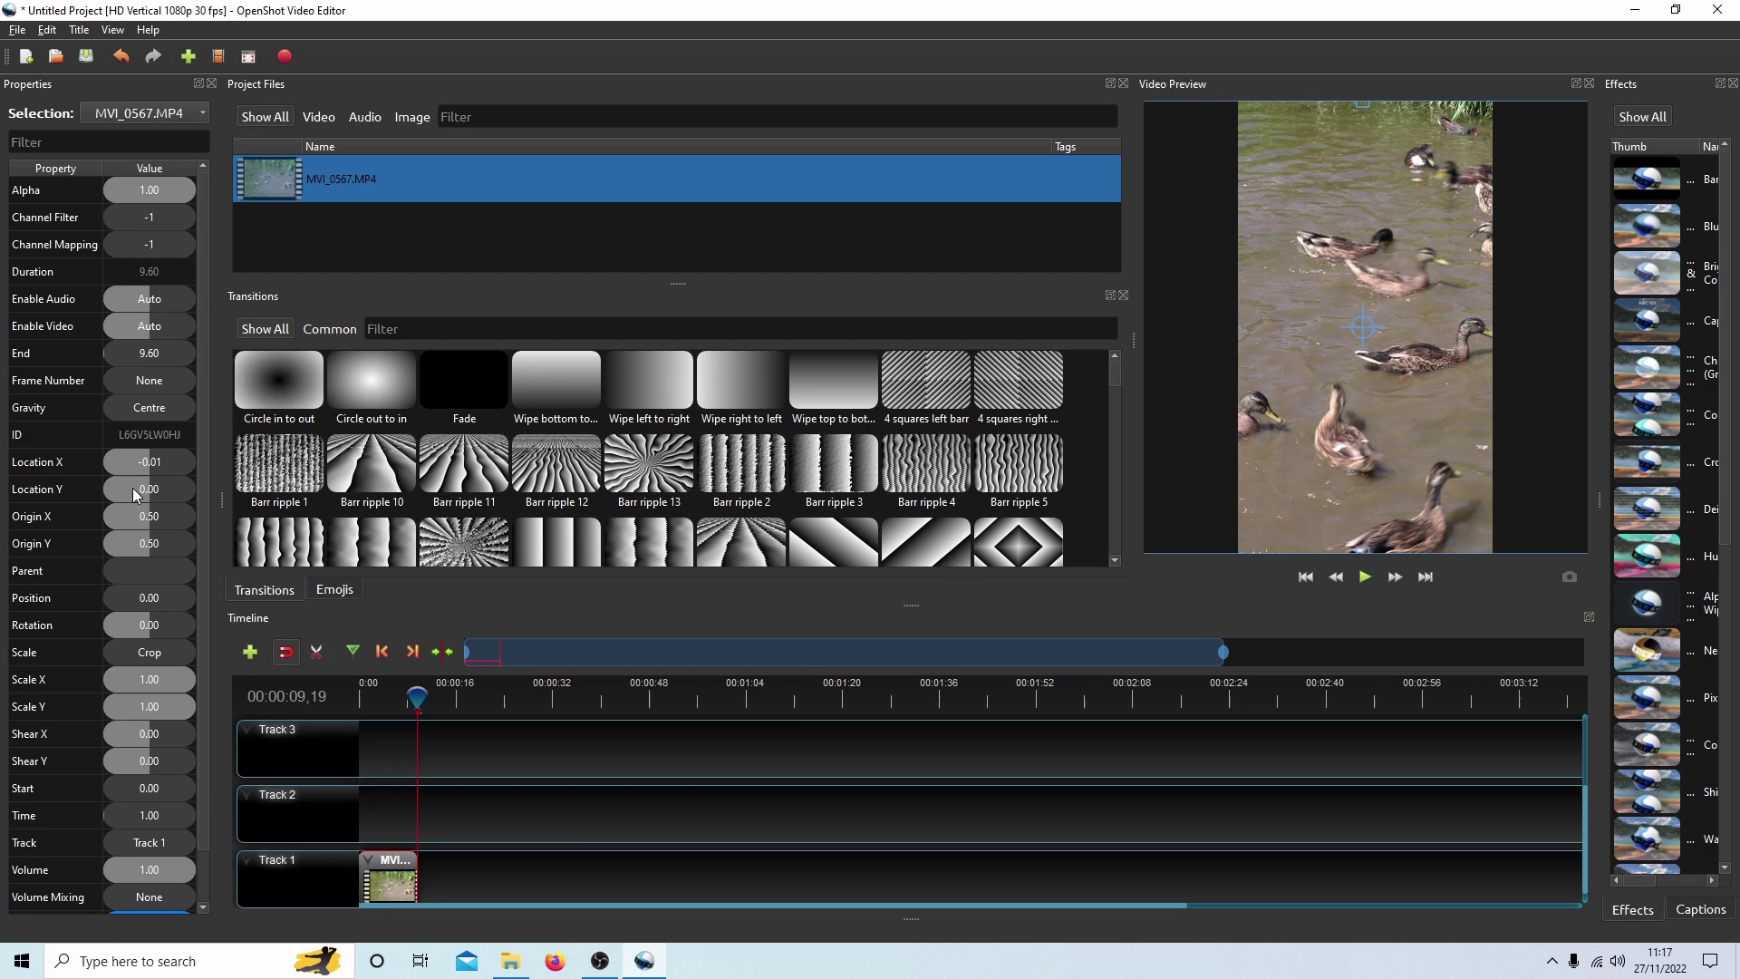
click(1420, 362)
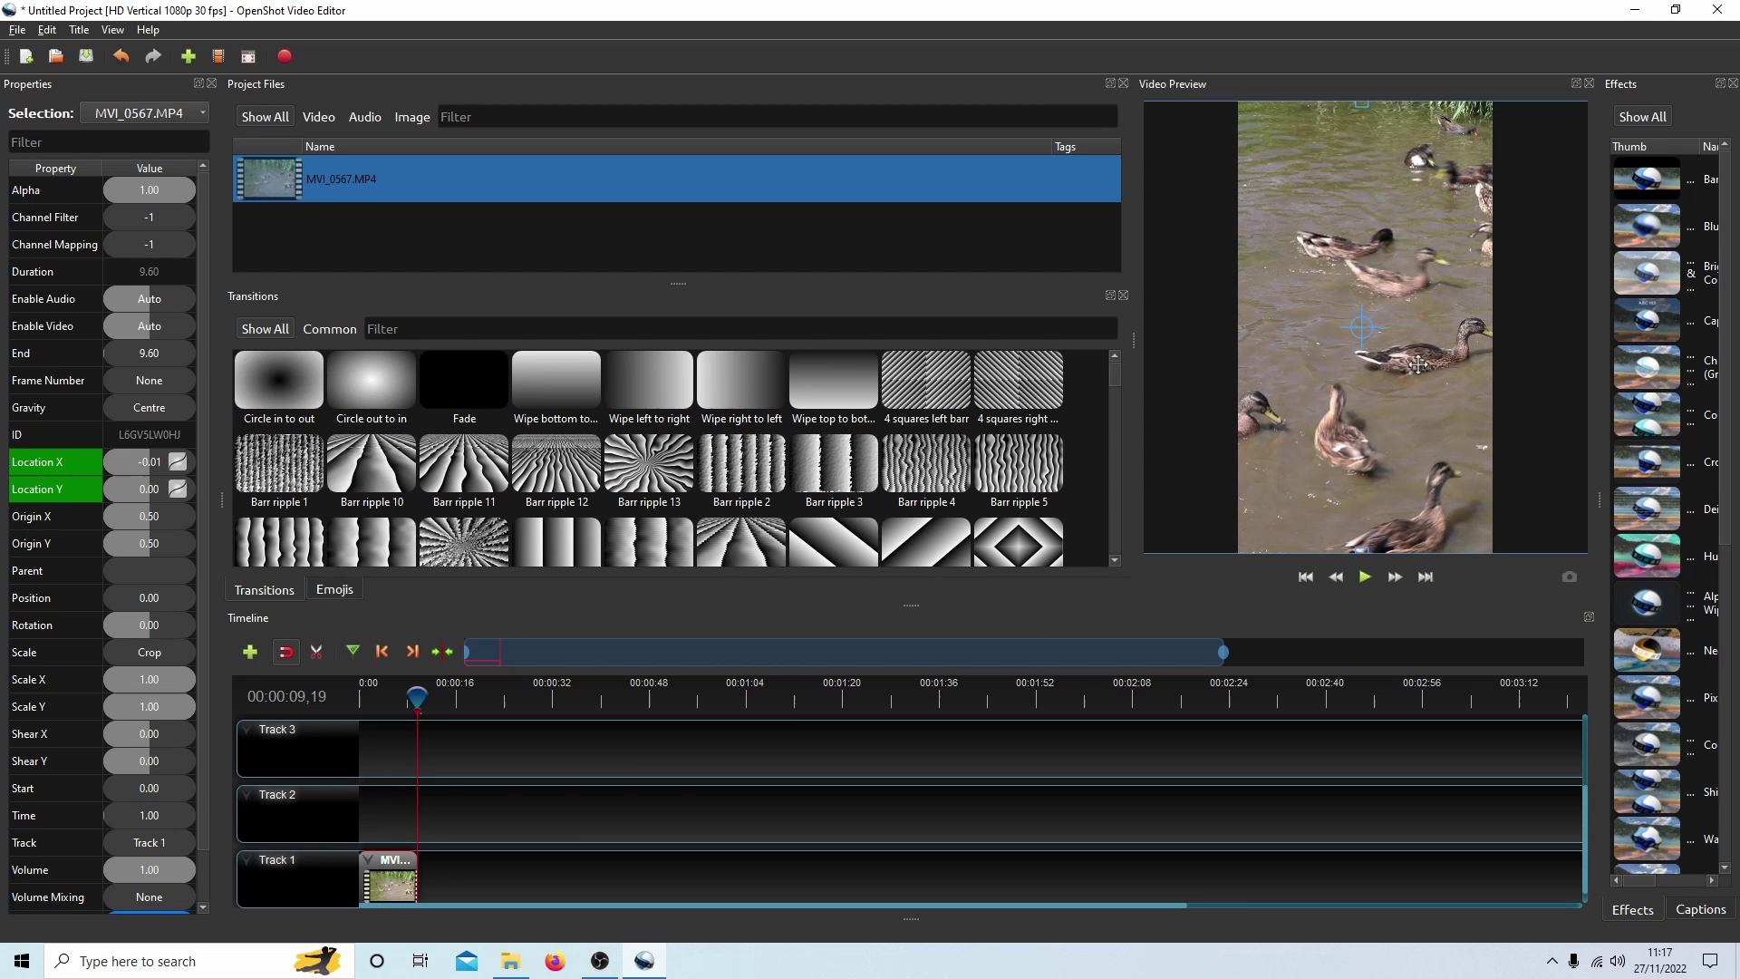
drag(1349, 367, 1284, 361)
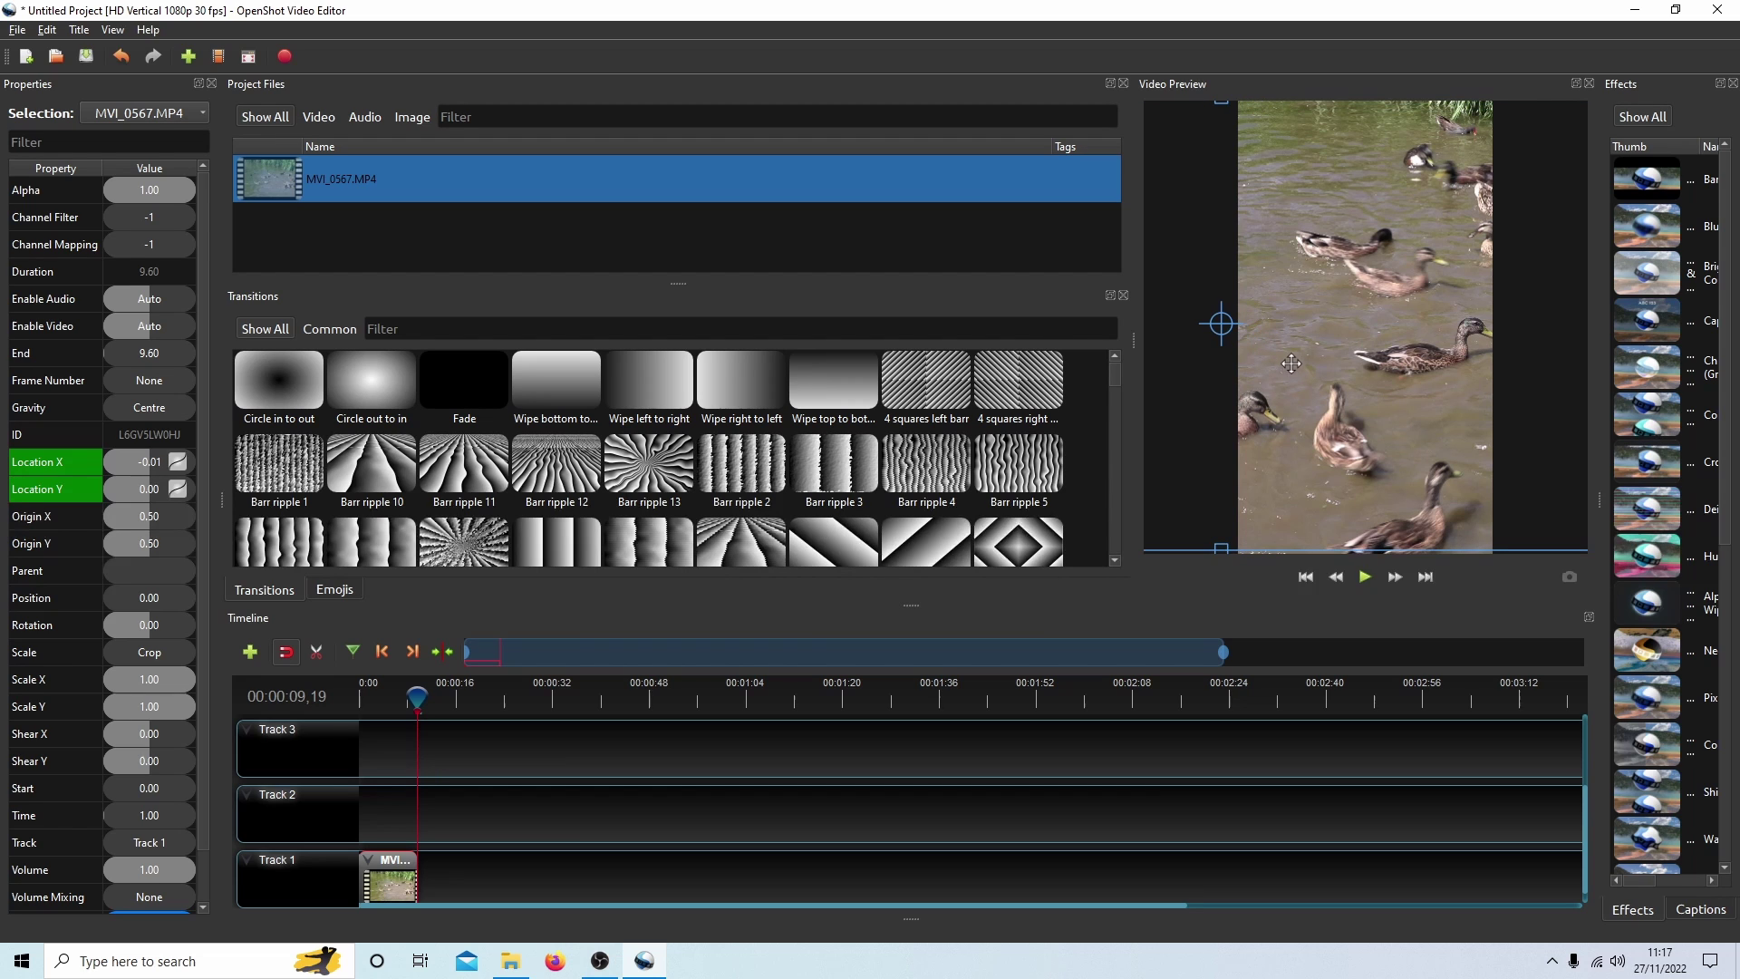
drag(1410, 358, 1371, 349)
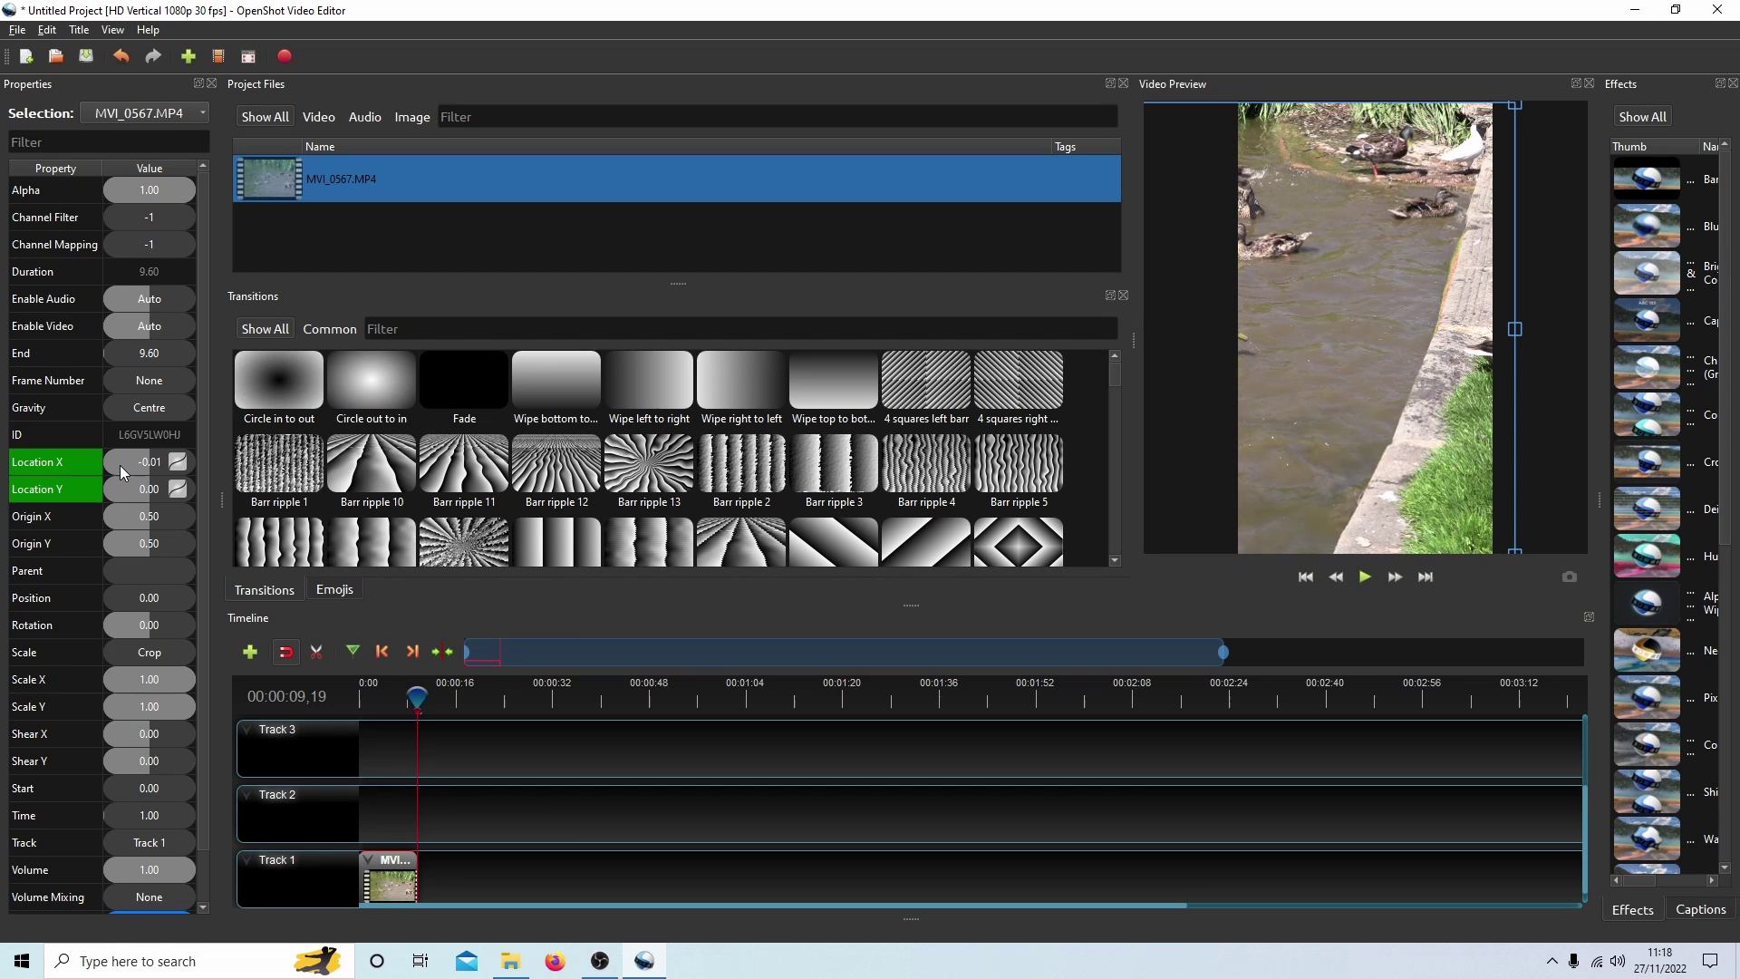
click(1305, 577)
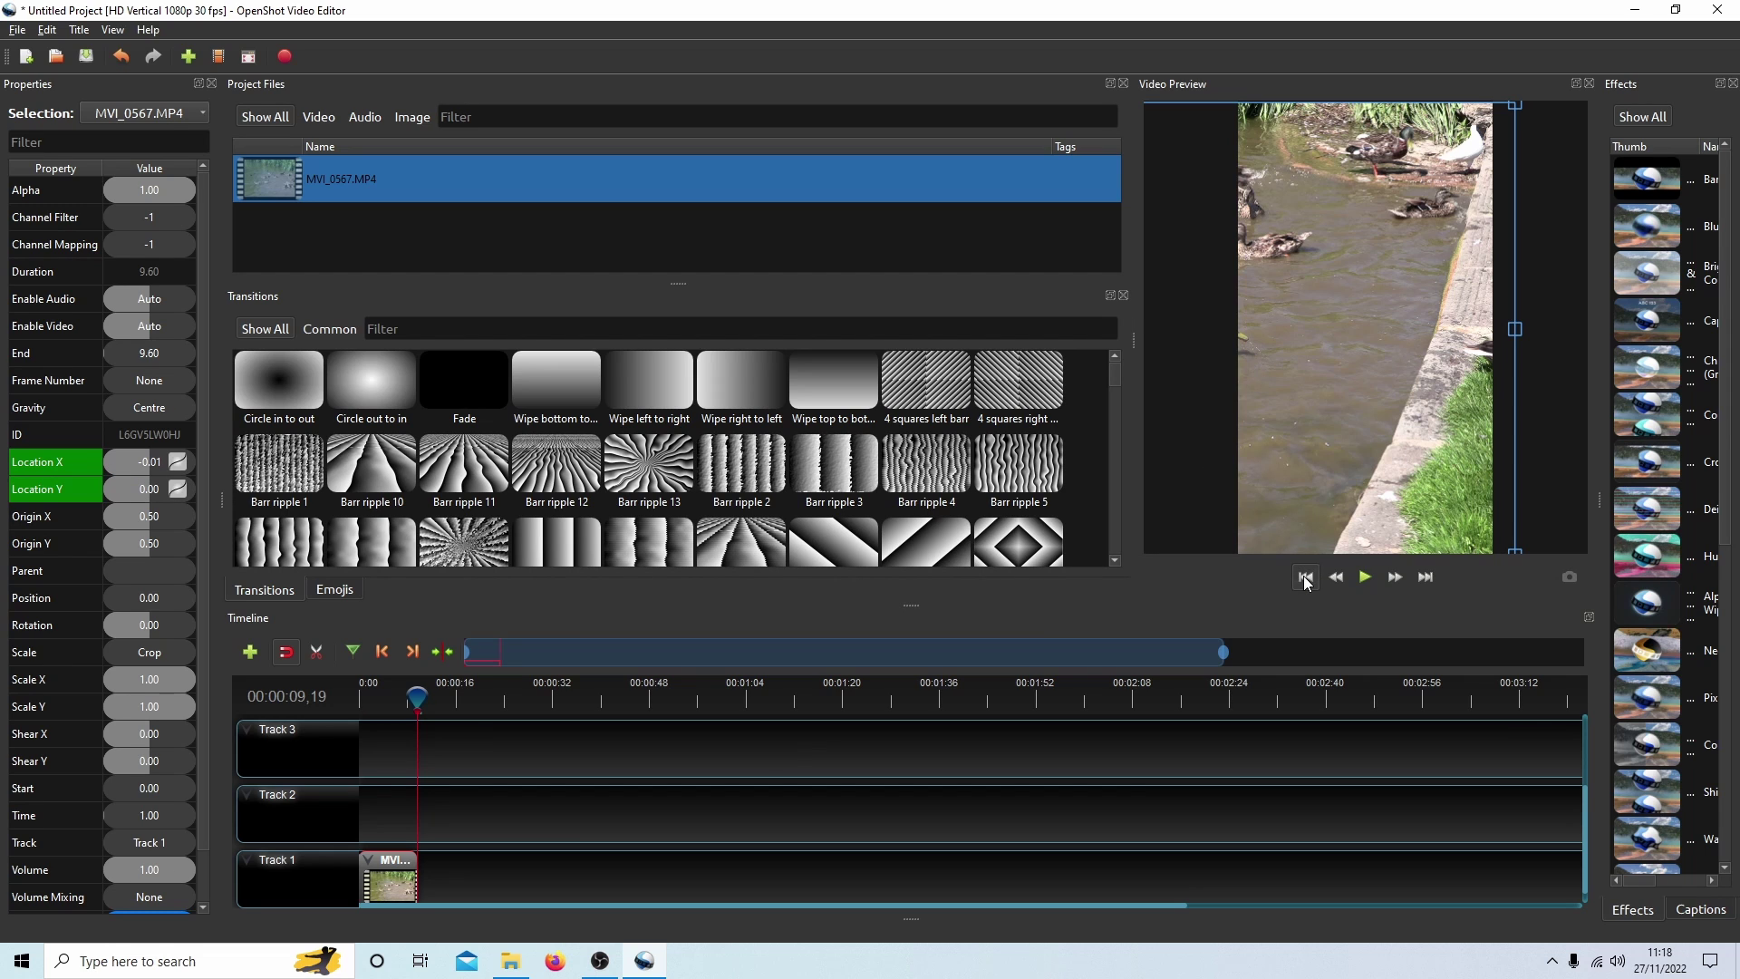
click(1363, 577)
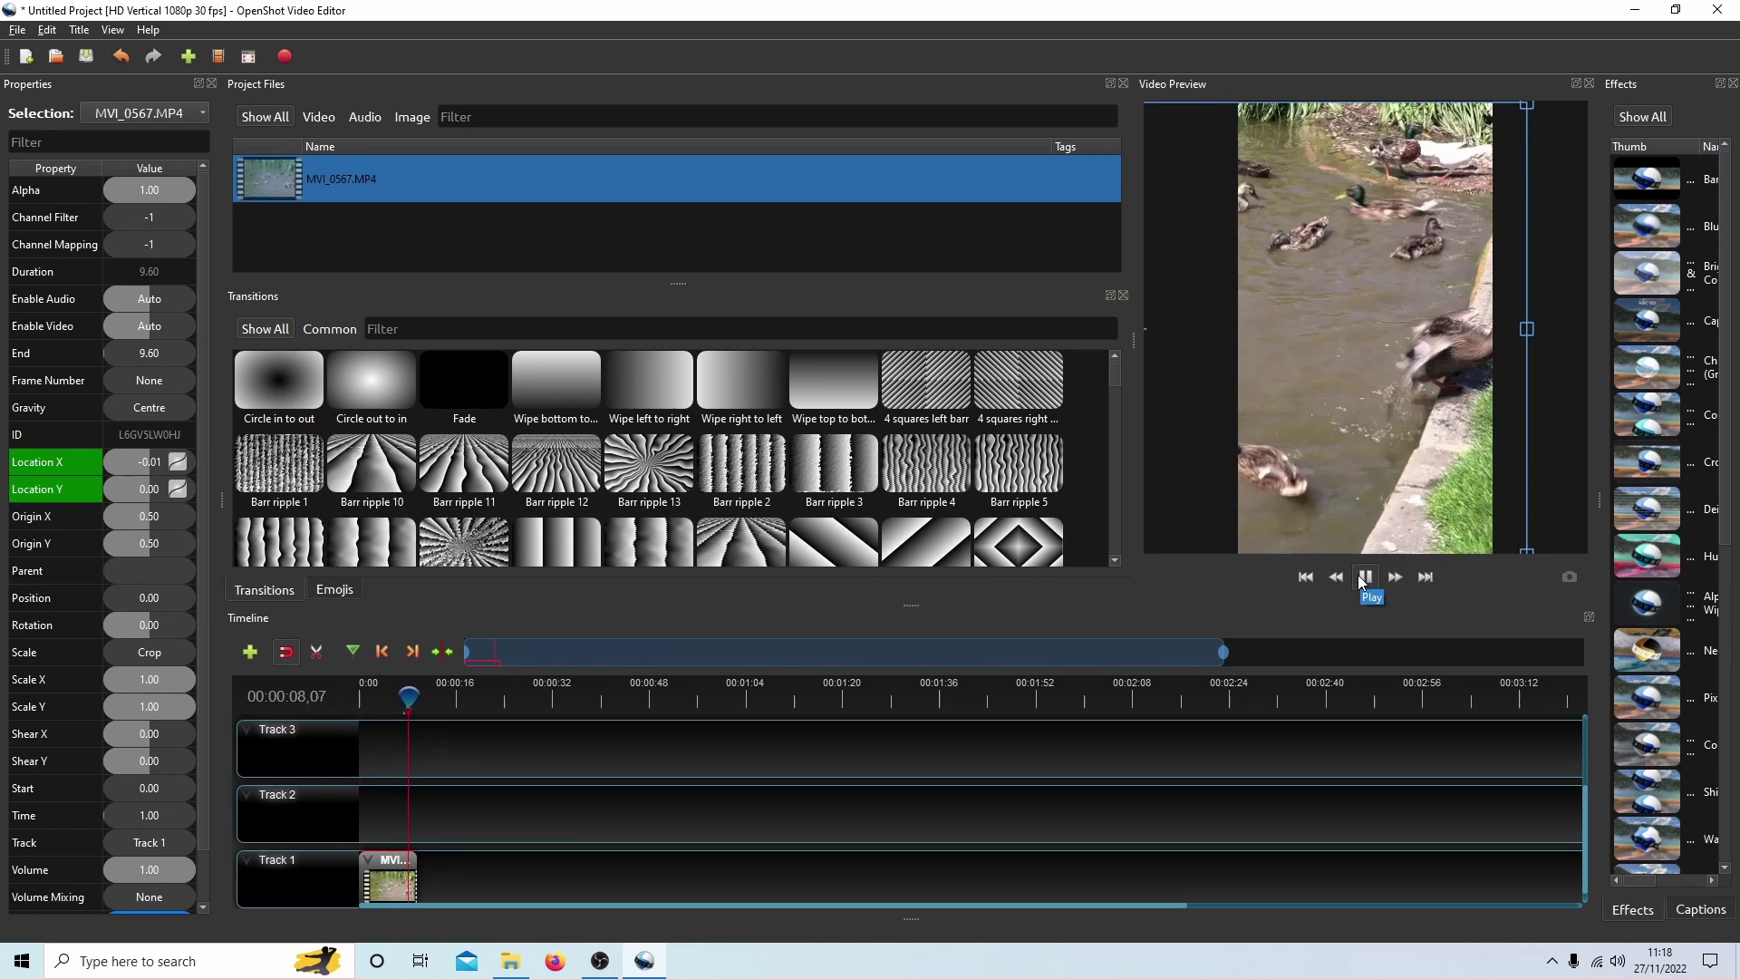
click(1359, 577)
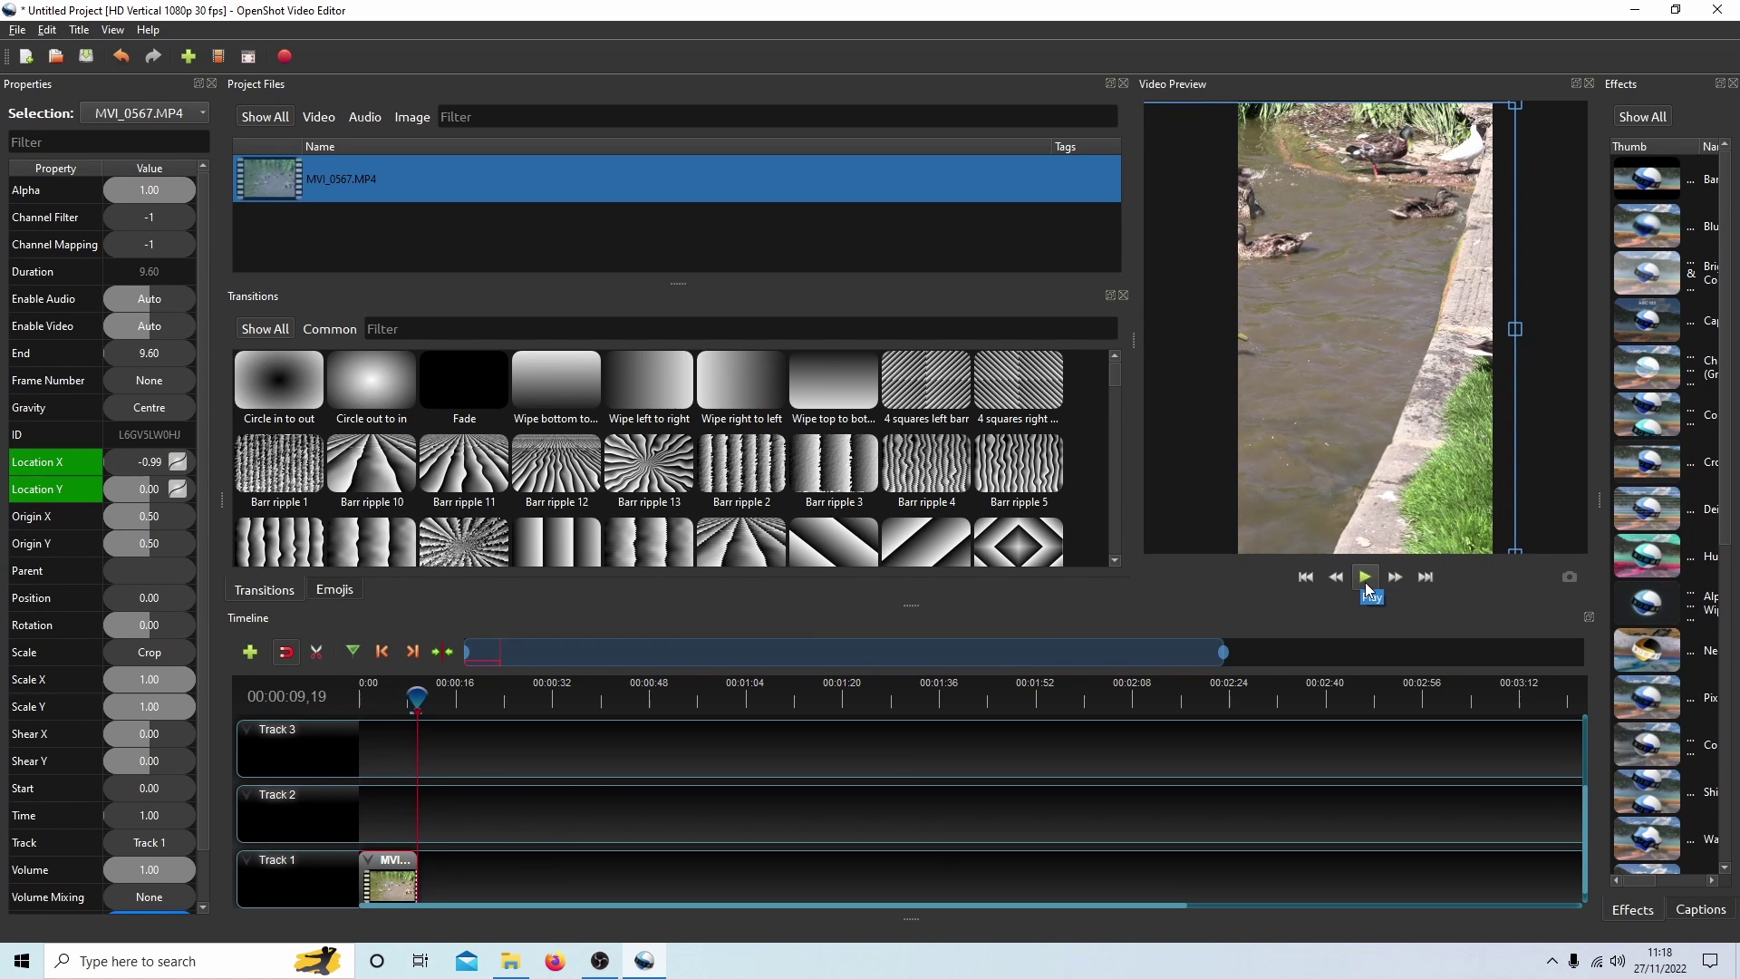